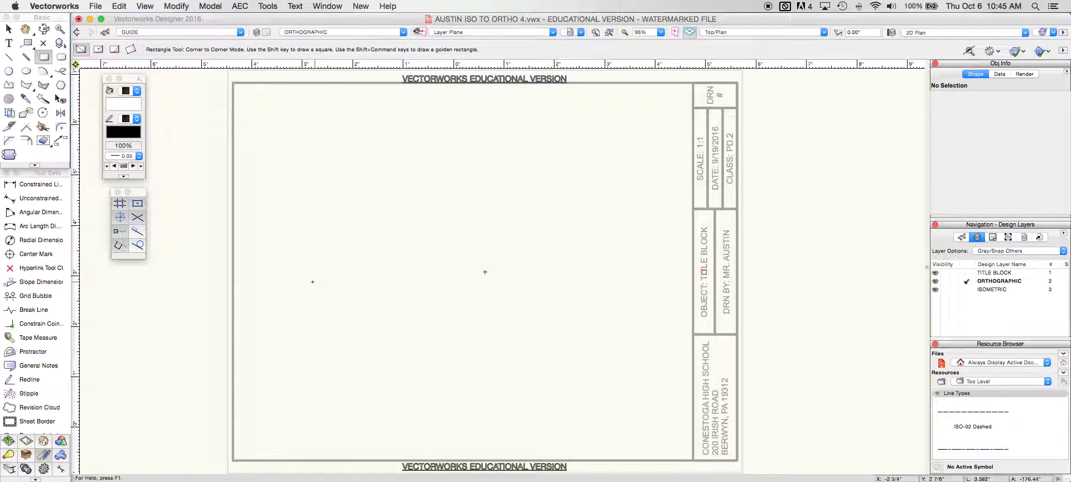
Step: Draw a 3 1/4" × 2.23" rectangle in the upper left of the sheet
left_click(276, 256)
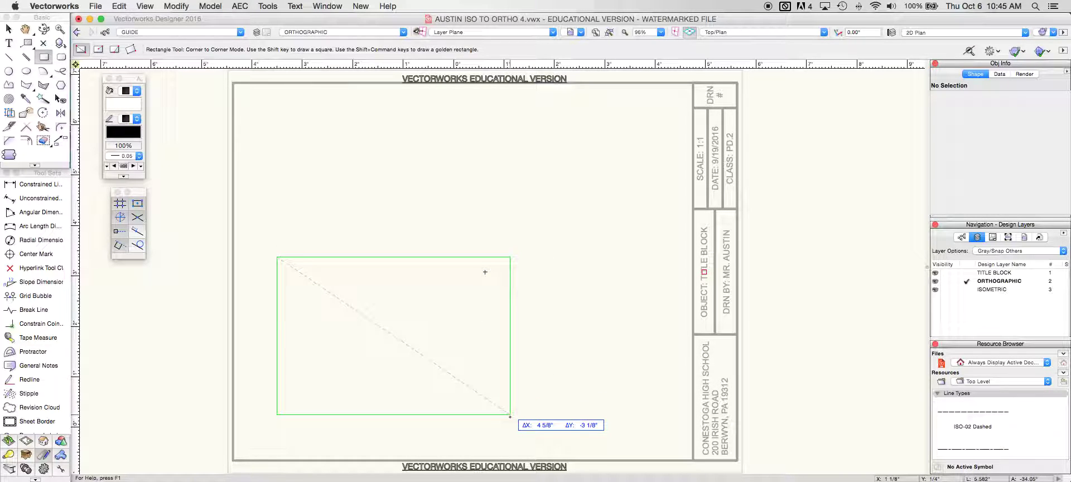
key("Tab")
type("3")
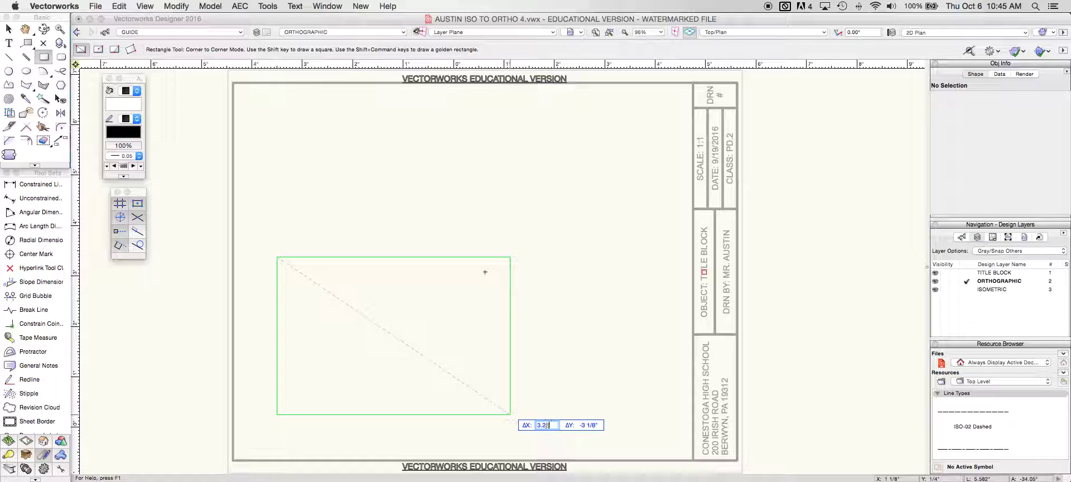
key("Tab")
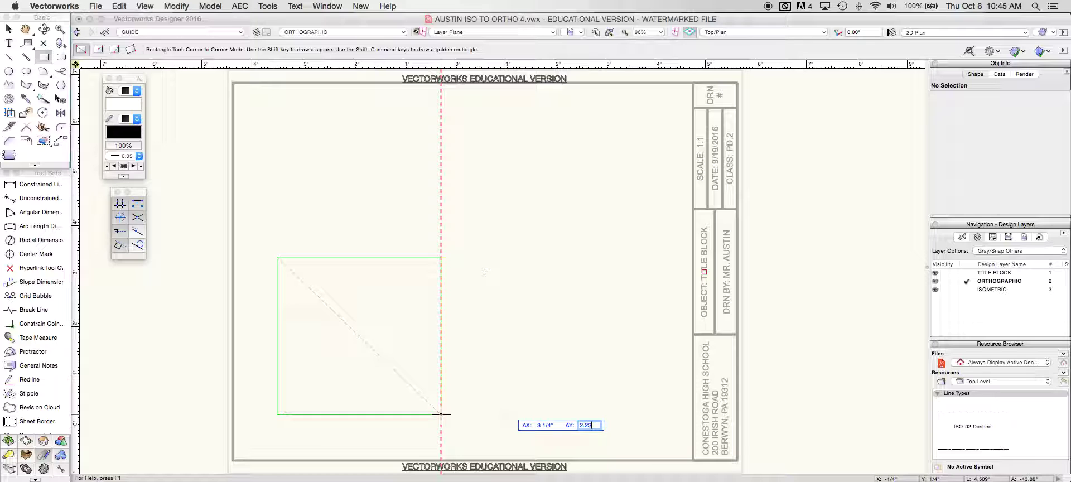
key("Tab")
key("Return")
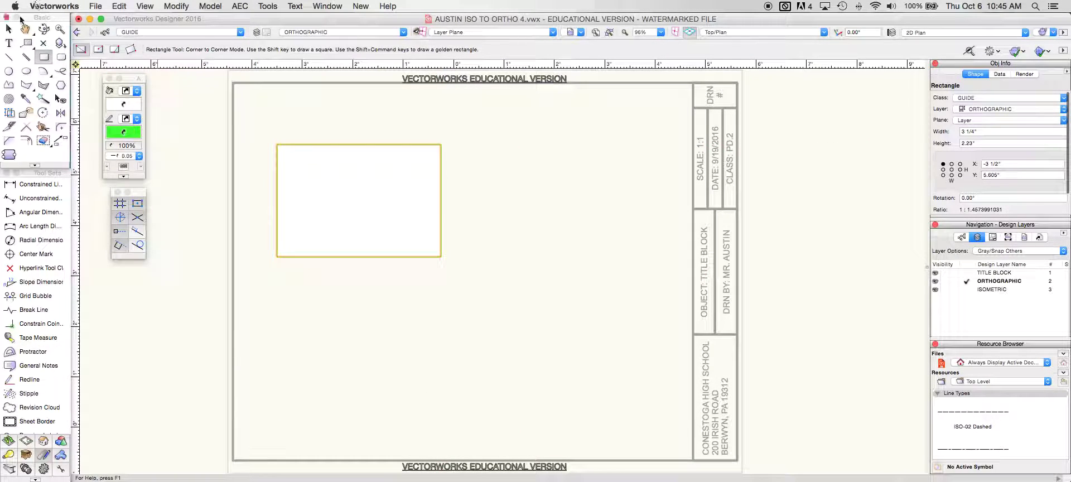
left_click(9, 28)
Step: Move the rectangle down to the lower left and draw a horizontal line across it
left_click_drag(359, 200, 365, 371)
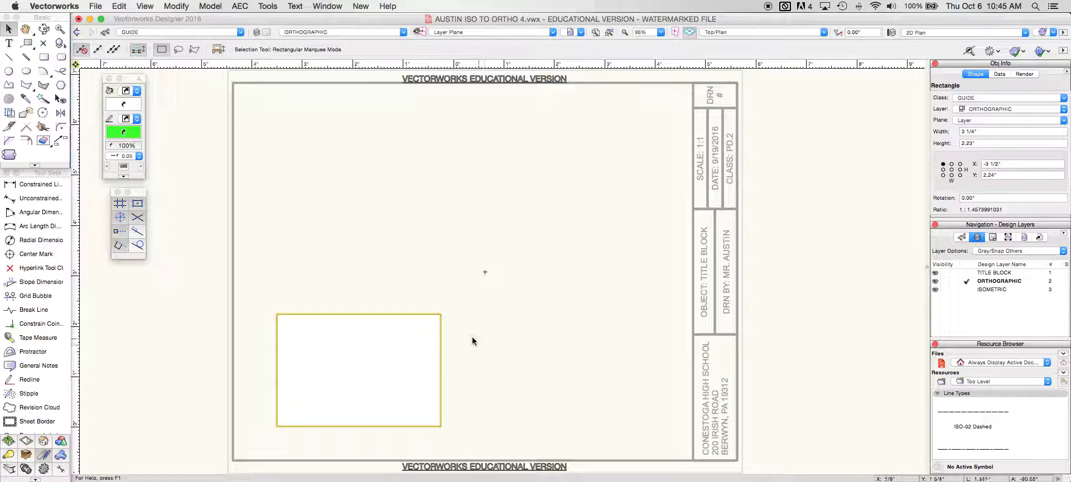
left_click(8, 57)
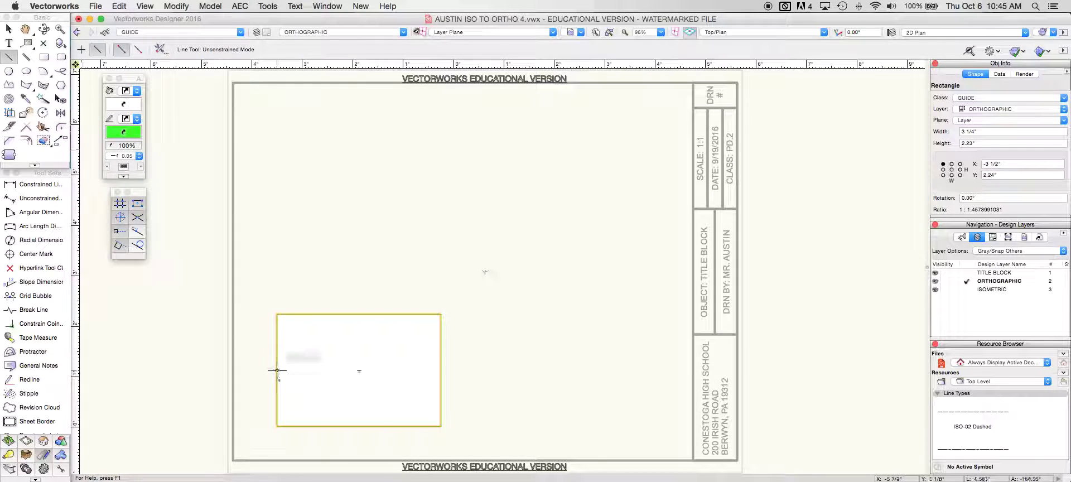
left_click(277, 402)
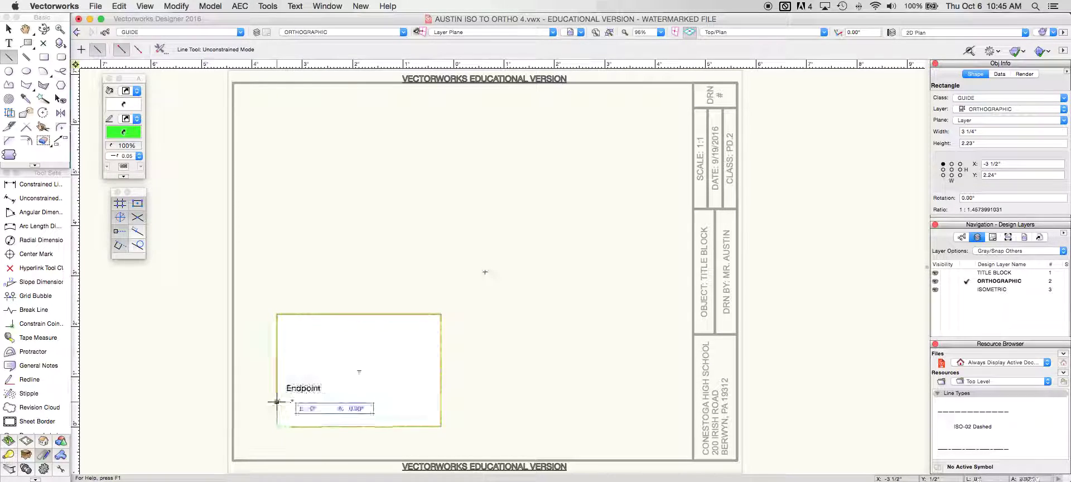
left_click(441, 402)
Step: With the origin at the rectangle's bottom-left corner, position the line 1/4" and then .88" up
left_click(76, 64)
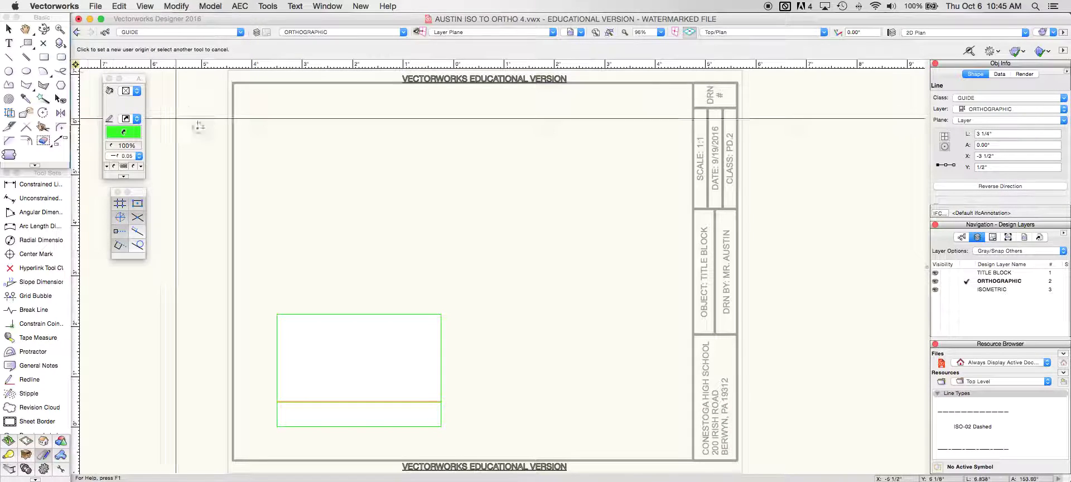
left_click(278, 427)
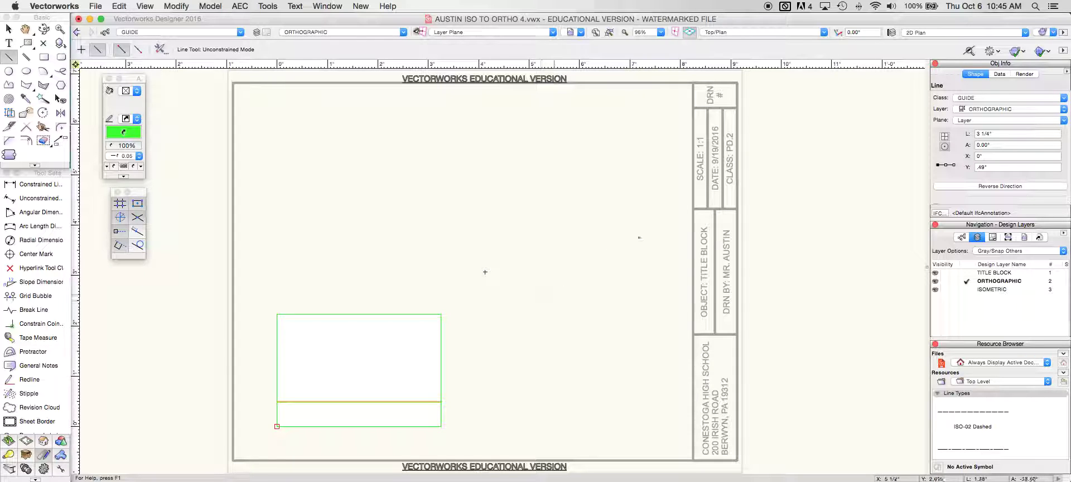
left_click(978, 168)
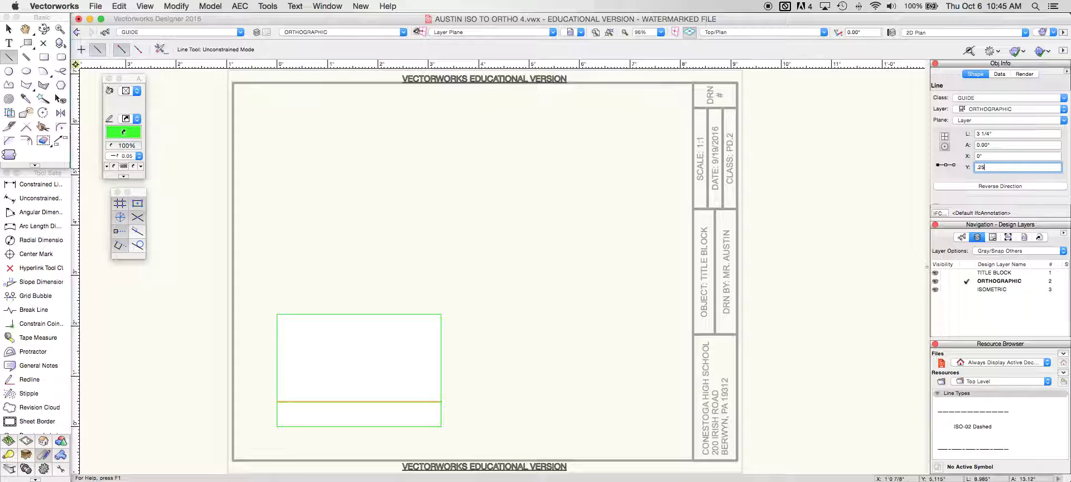
key("Return")
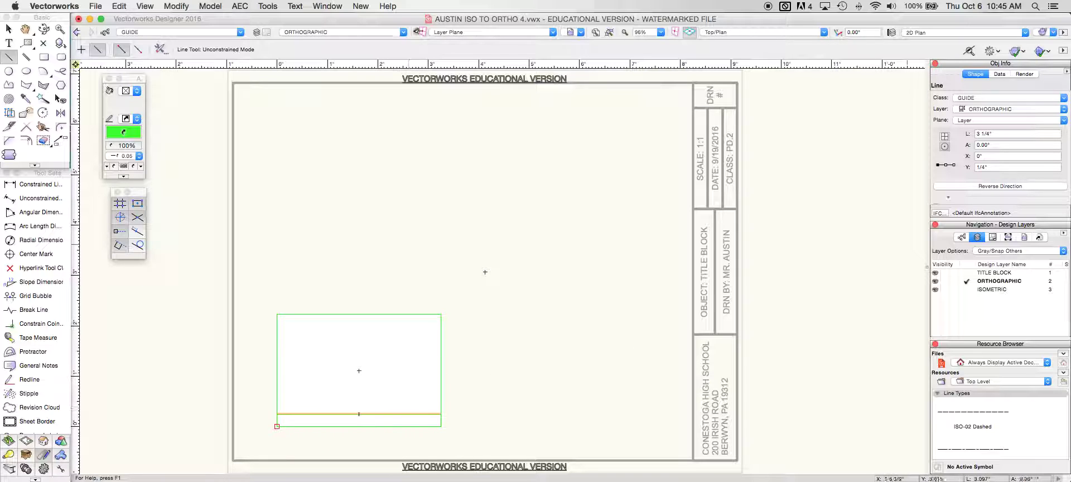
left_click_drag(994, 166, 967, 167)
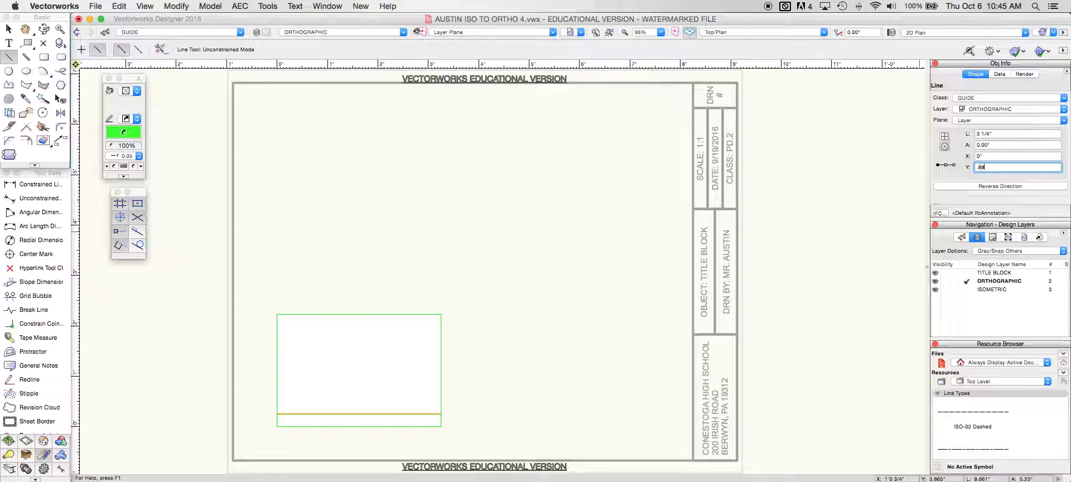
key("Return")
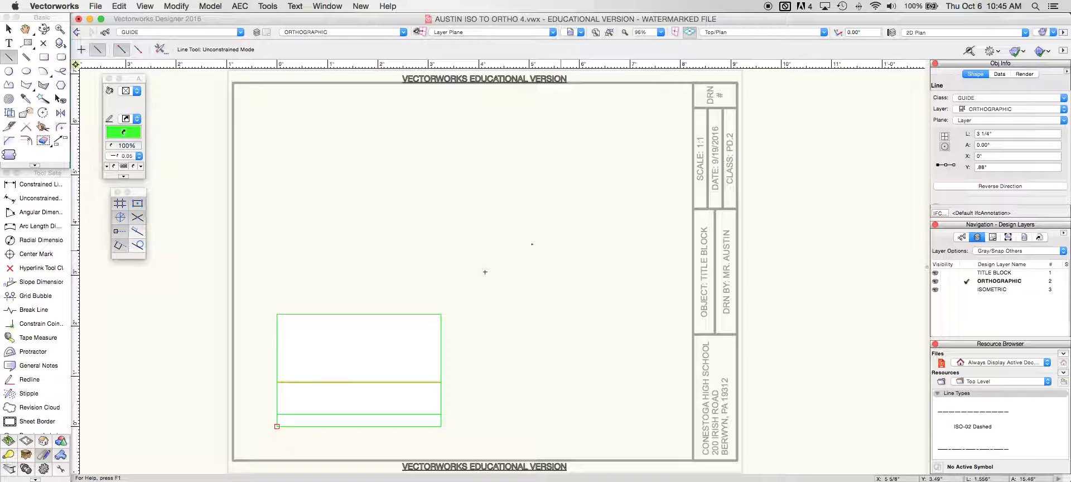
Step: Reset the origin to the top-left corner and place a line 1.22" below the top
left_click(76, 64)
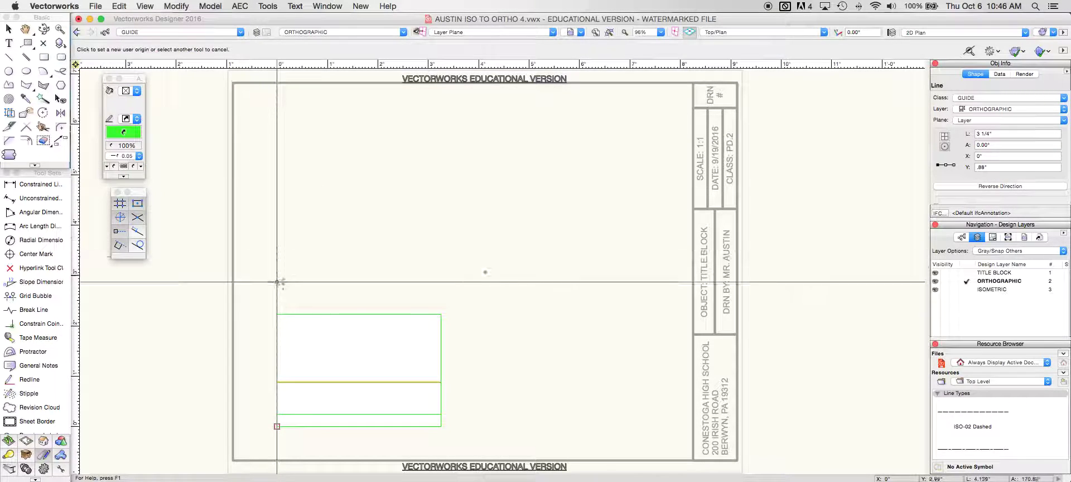
left_click(277, 314)
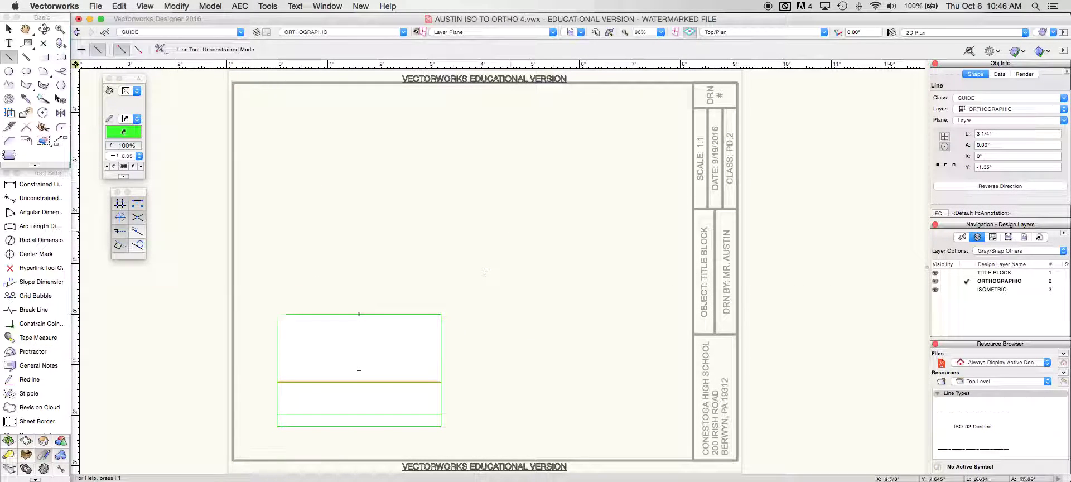
left_click(992, 167)
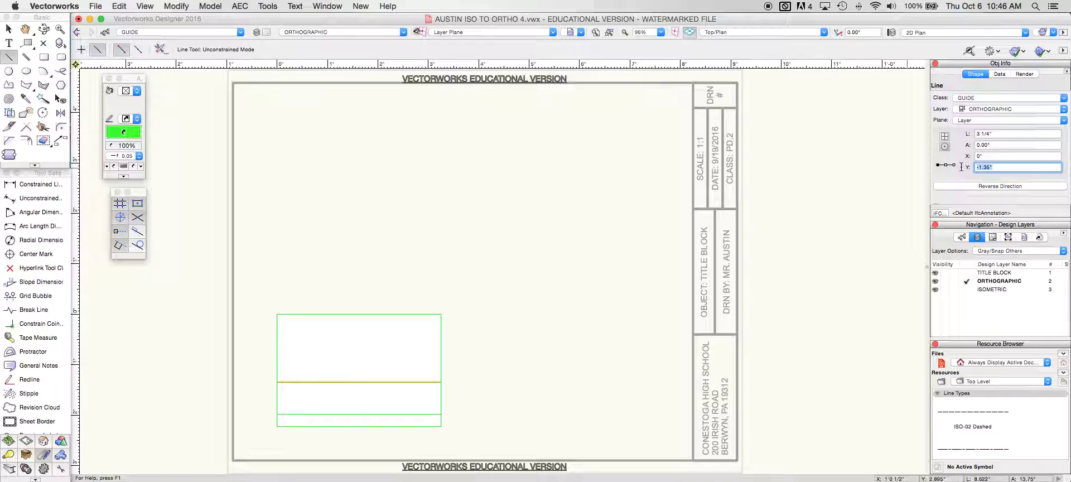
key("Return")
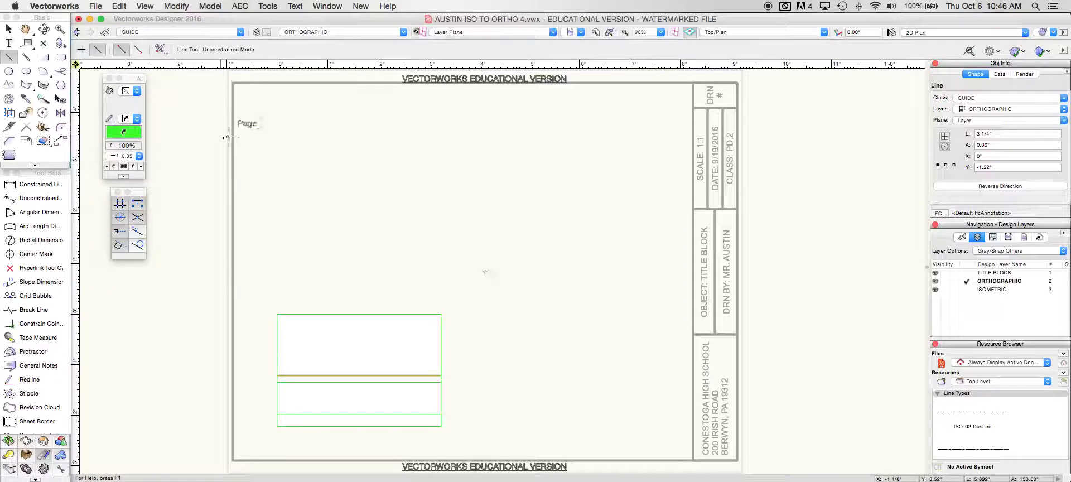
Step: Draw a vertical line between the lower guides and set it .88" left of the bottom-right corner
left_click(308, 414)
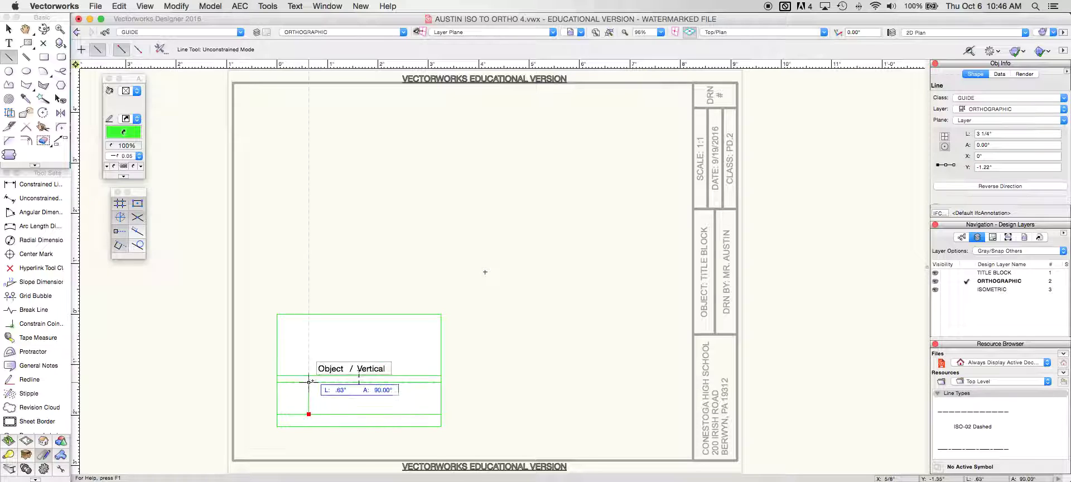
left_click(308, 376)
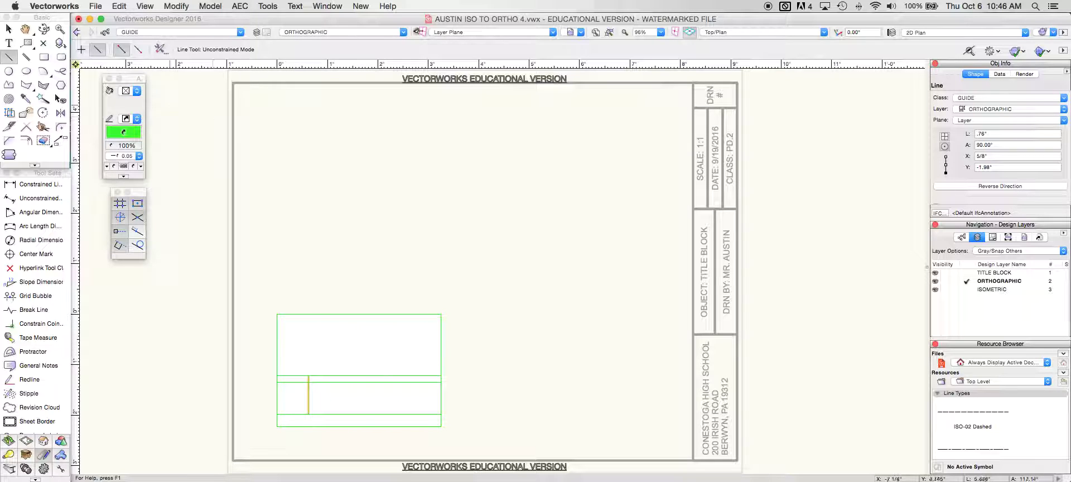
left_click(75, 66)
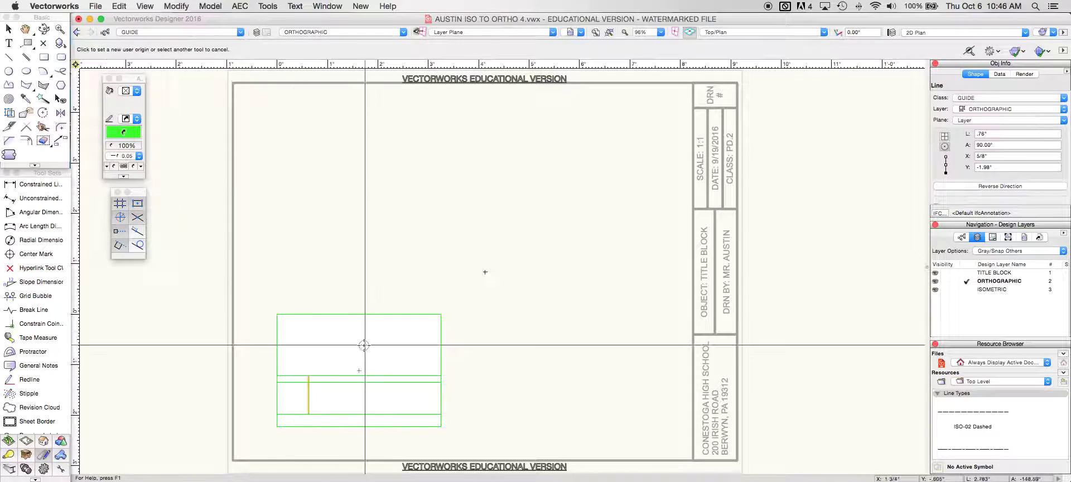
left_click(441, 425)
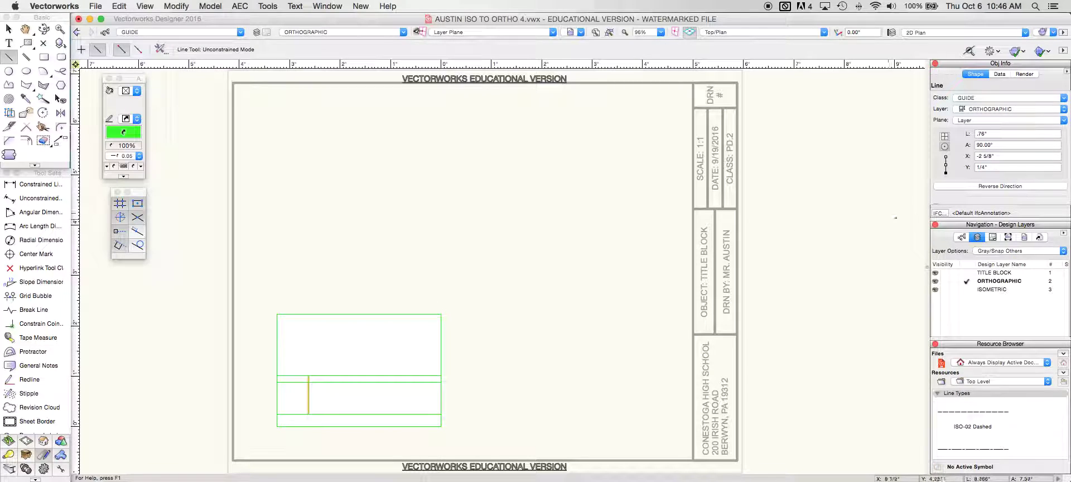
left_click_drag(1017, 154, 968, 155)
type("-")
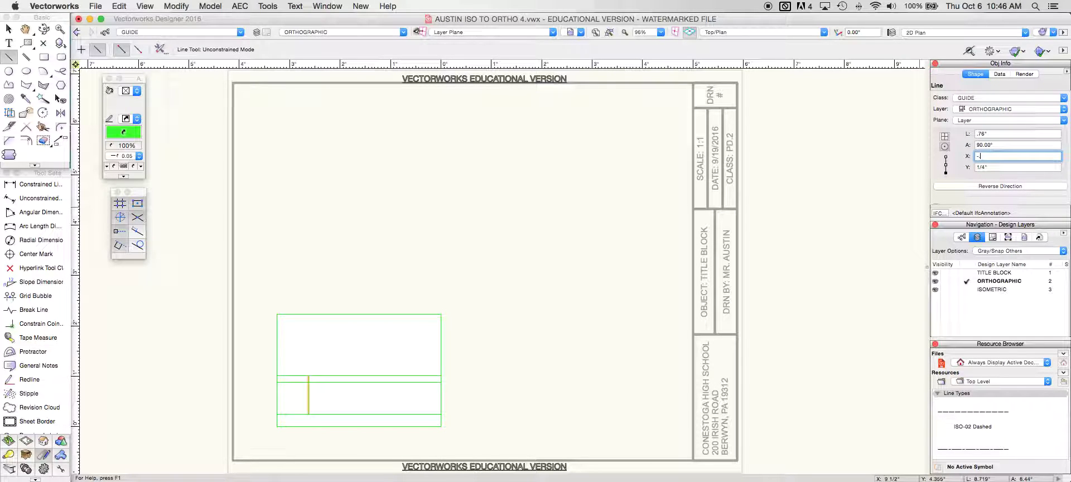
type(".88")
key("Return")
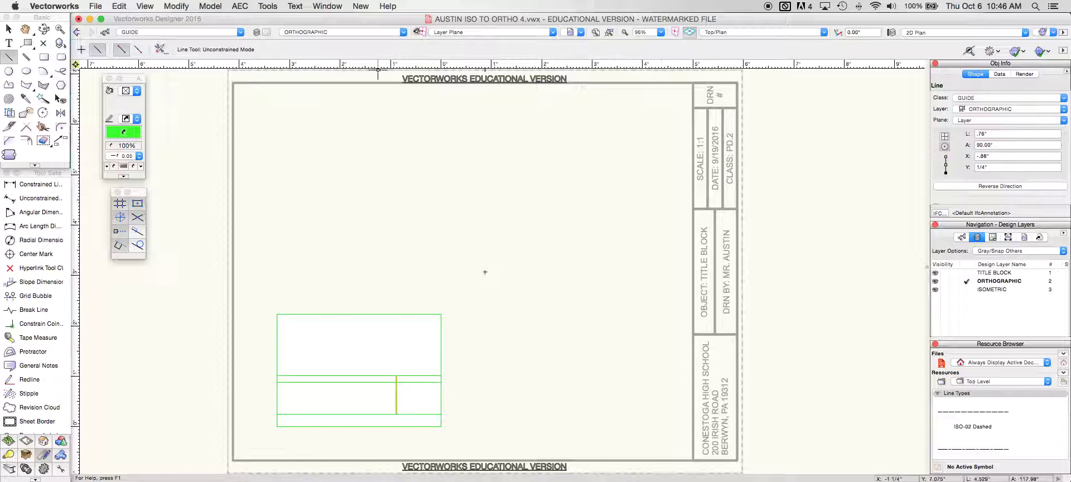
Step: Reset the origin at the line's endpoint and move the new vertical guide to X -1 1/2"
left_click(76, 65)
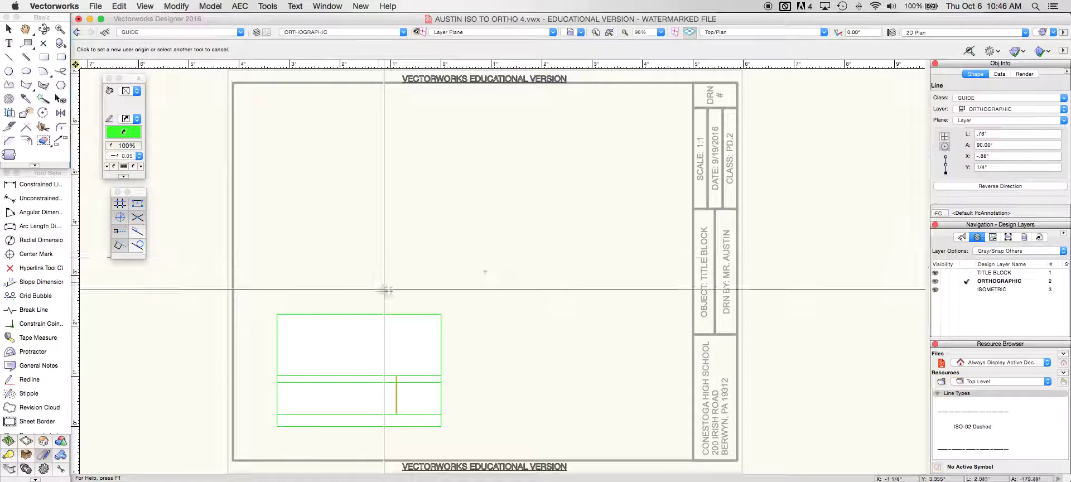
left_click(396, 414)
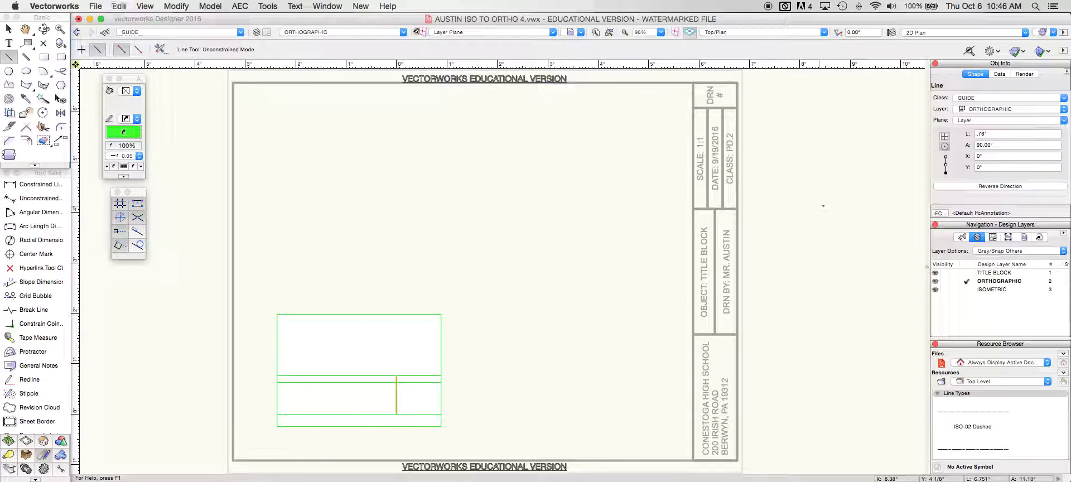
left_click_drag(1003, 155, 970, 157)
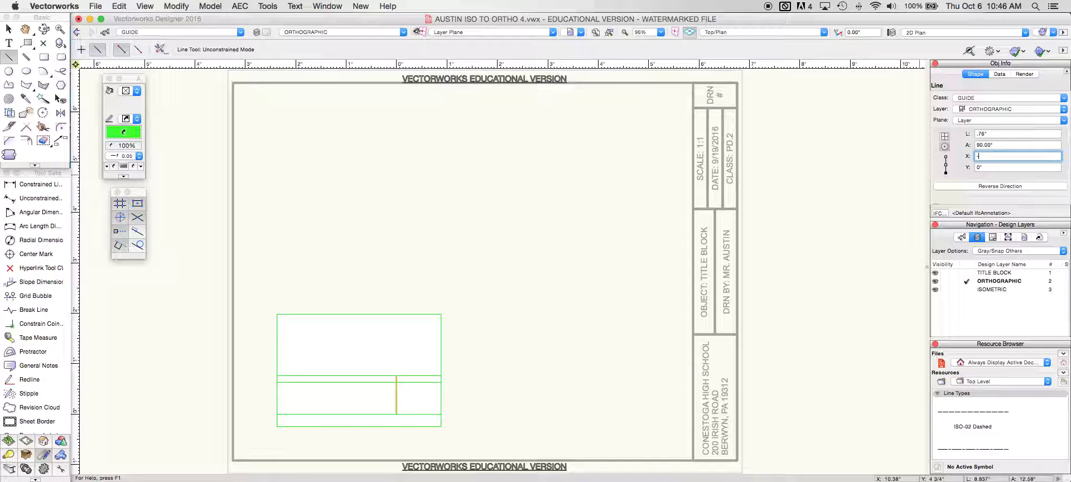
key("Return")
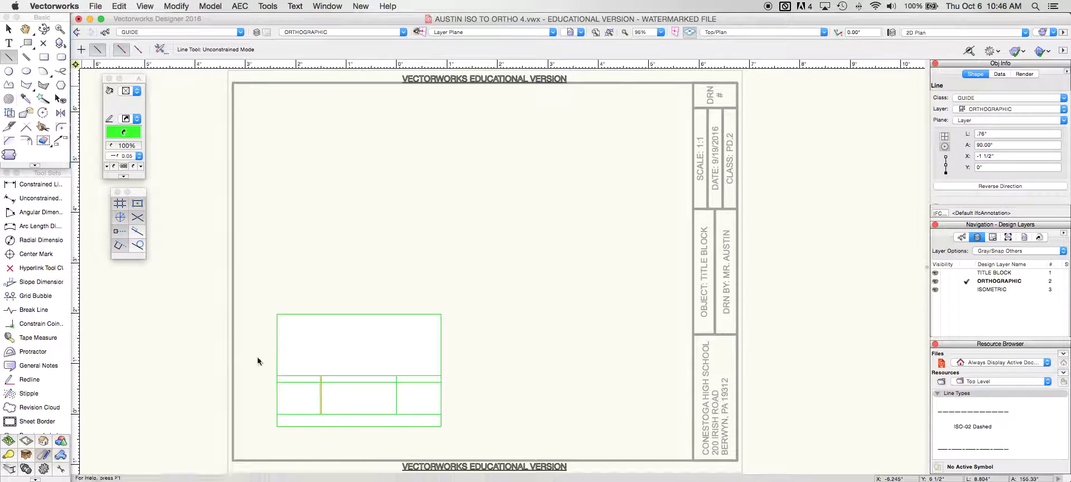
Step: Draw a 70° guide line from the box's bottom endpoint up to the midpoint
left_click(308, 426)
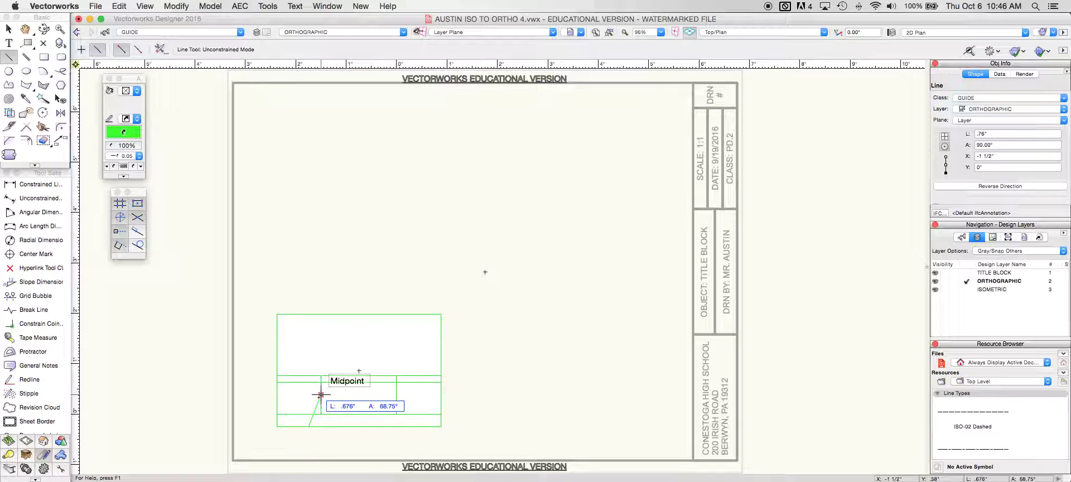
key("Tab")
key("Tab")
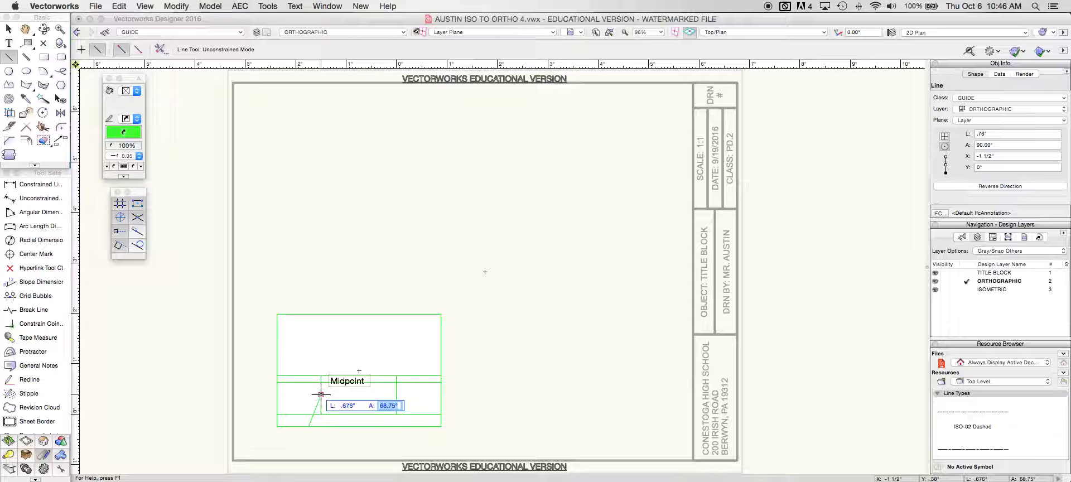
type("70")
key("Tab")
left_click(321, 393)
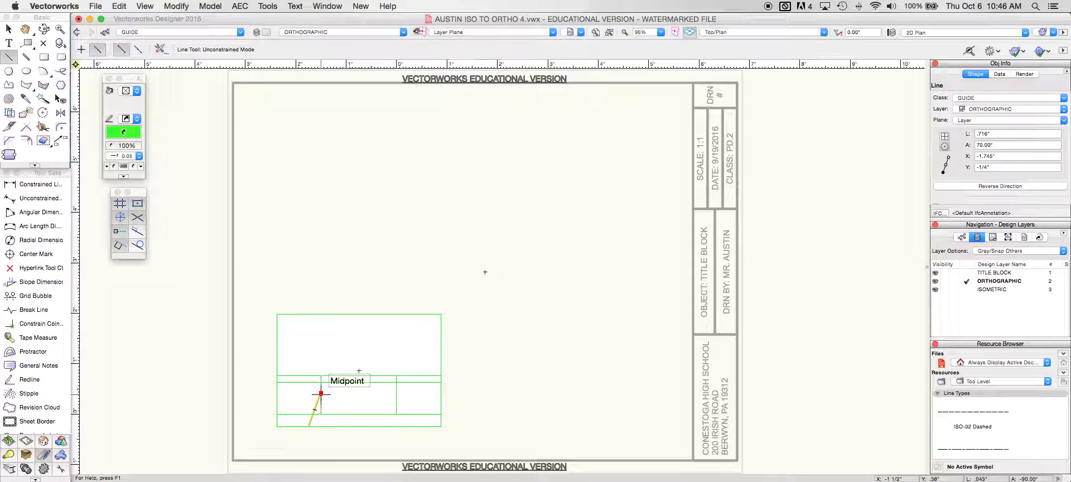
Step: Set the origin at the bottom-right corner and move the slanted line to X -1/2"
left_click(9, 28)
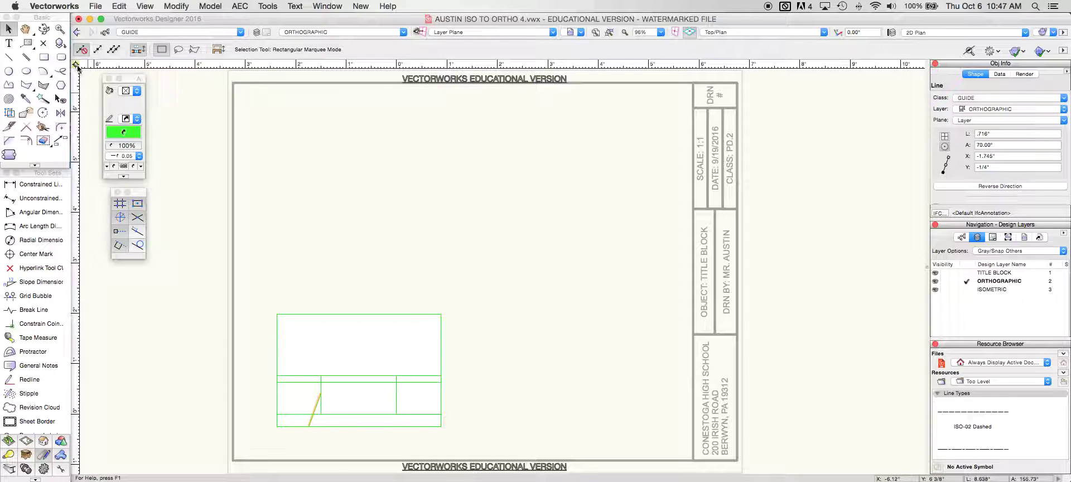
left_click_drag(77, 66, 441, 427)
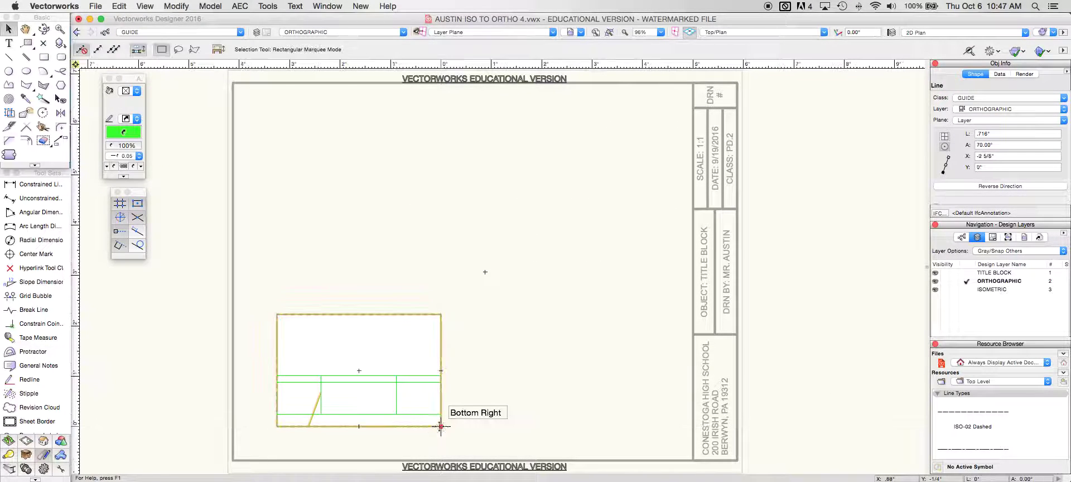
left_click(944, 172)
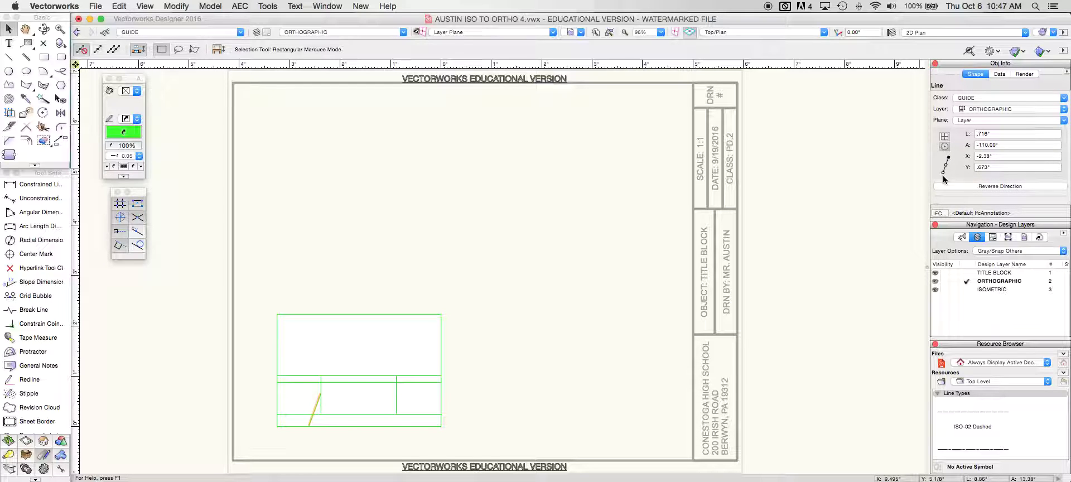
left_click(944, 172)
left_click(1017, 155)
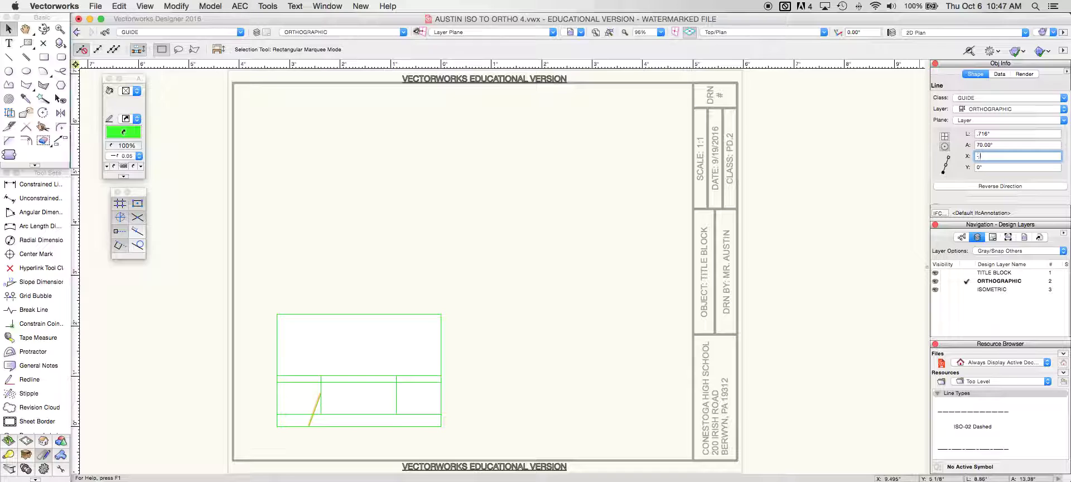
key("Return")
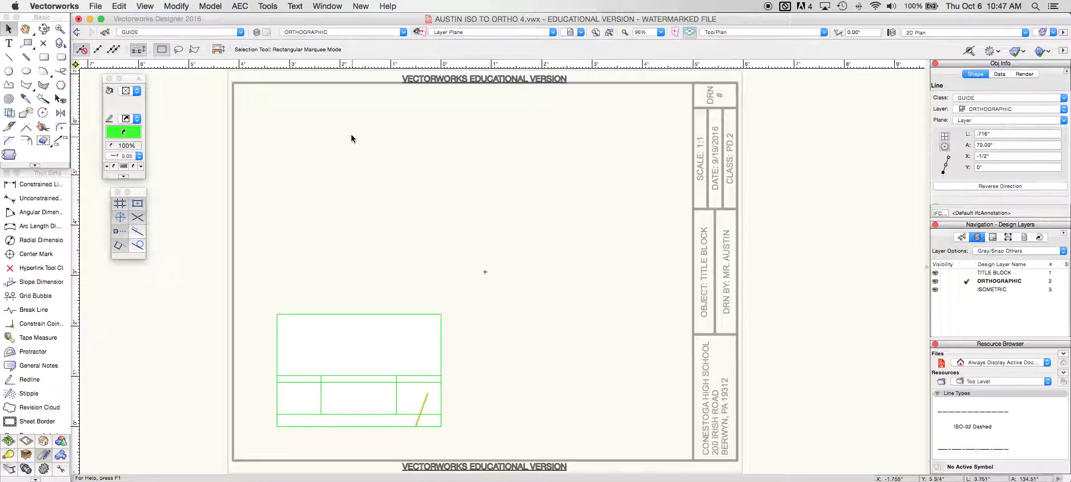
Step: Mirror a duplicate of the slanted line about the box's bottom center
left_click(61, 112)
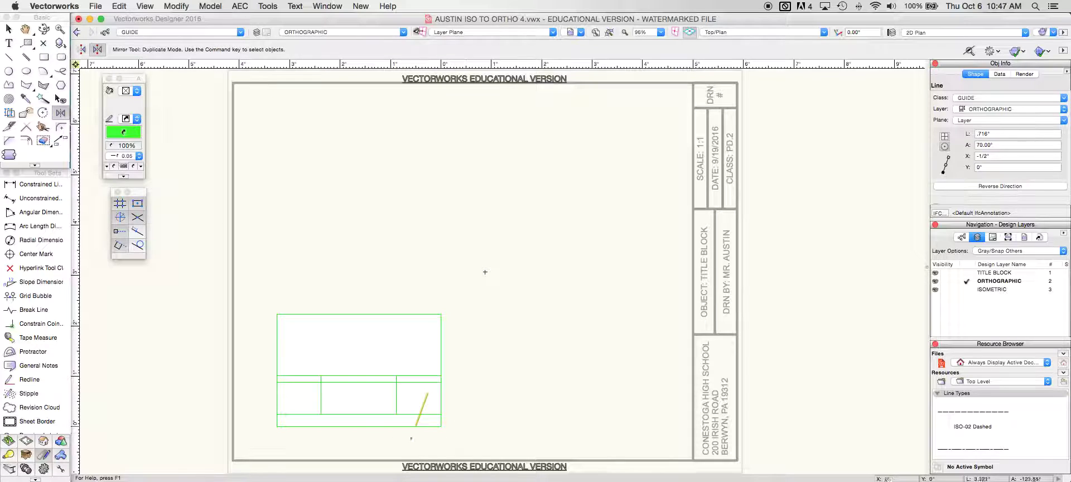
left_click(359, 426)
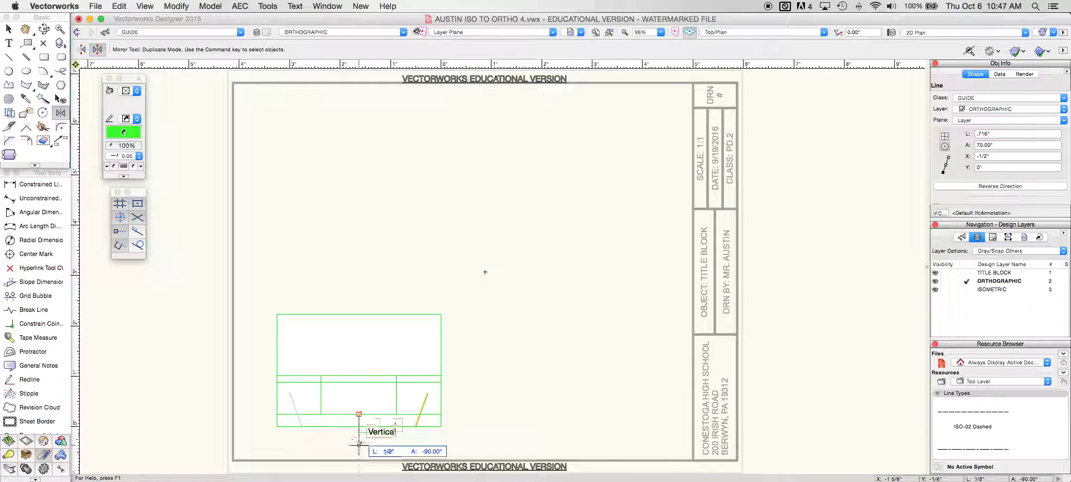
left_click(359, 445)
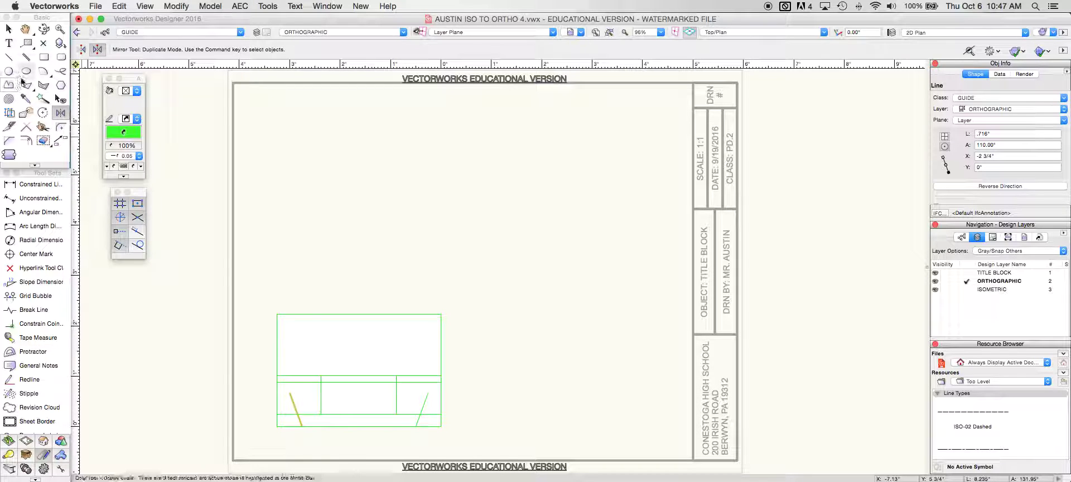
Step: Start a VISIBLE-class polygon, tracing the bottom-left, left notch, left side and top edge
left_click(31, 82)
left_click(131, 32)
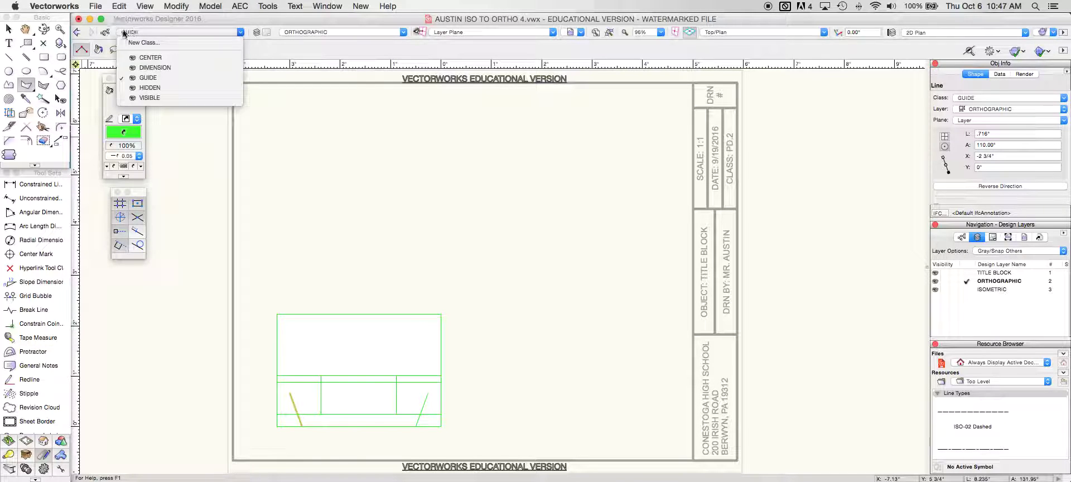
left_click(150, 99)
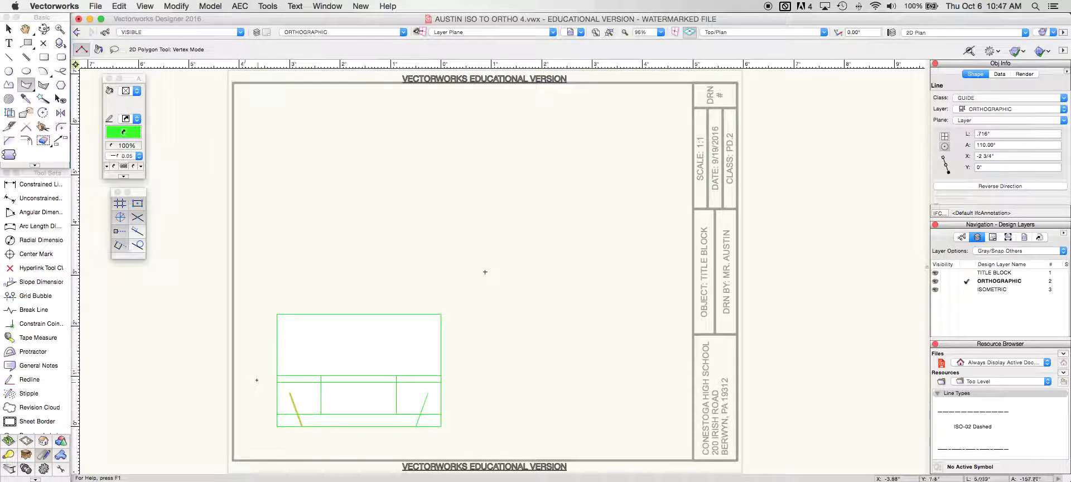
left_click(302, 427)
left_click(277, 426)
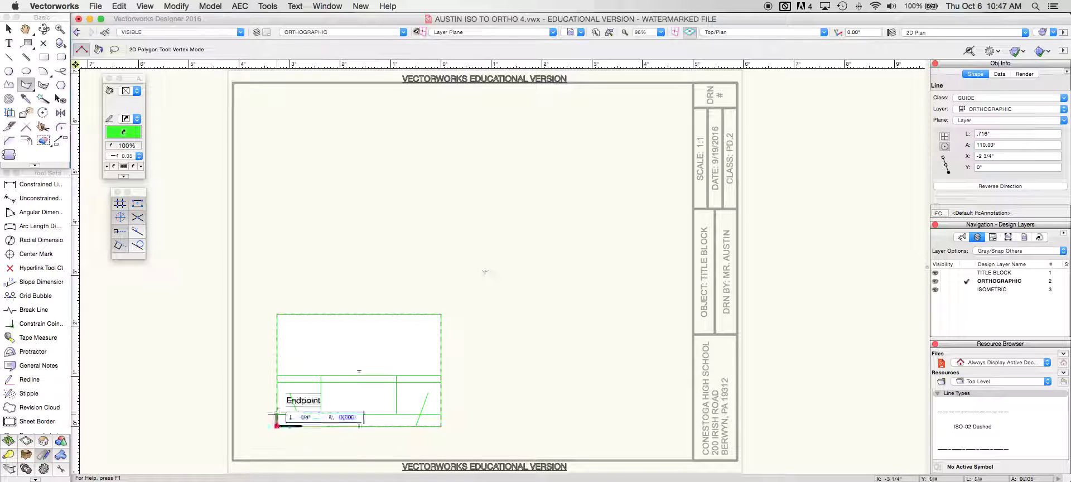
left_click(277, 382)
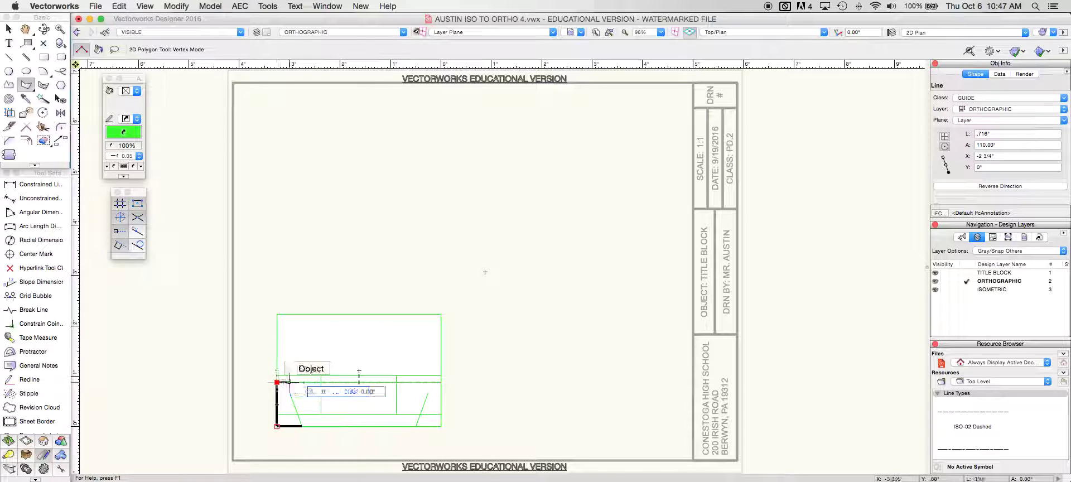
left_click(320, 382)
left_click(321, 375)
left_click(277, 375)
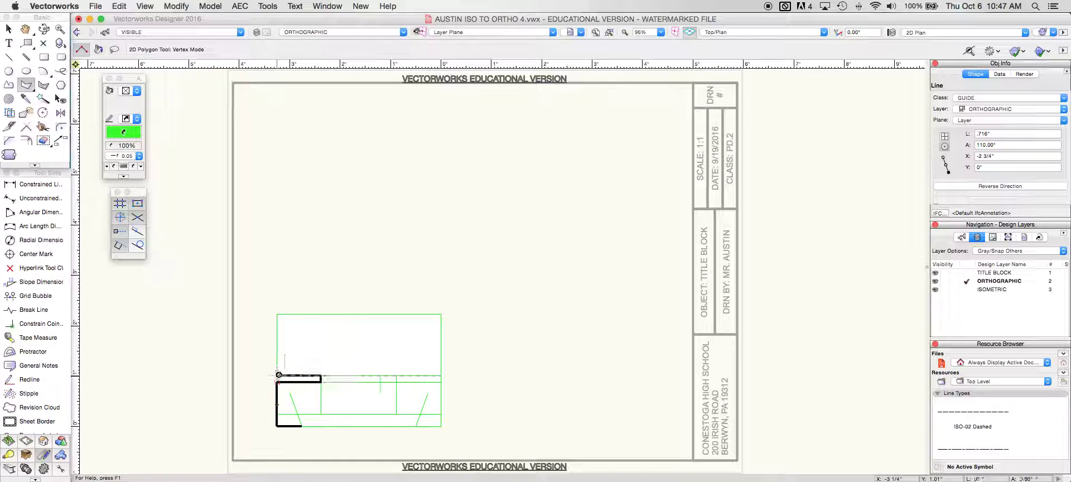
left_click(277, 314)
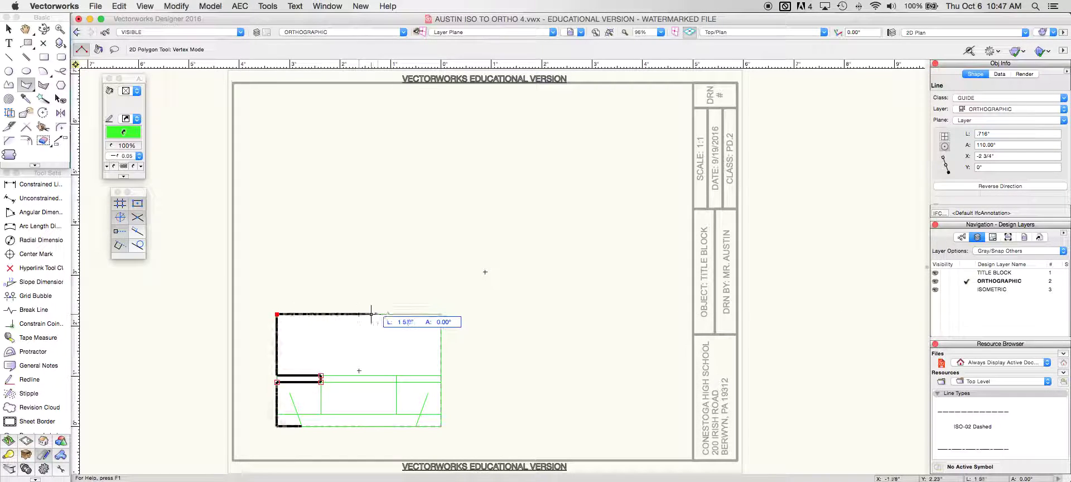
left_click(442, 314)
Step: Trace the right side and notch, the angled bottom along the slanted guides, and close the outline
left_click(442, 376)
left_click(396, 376)
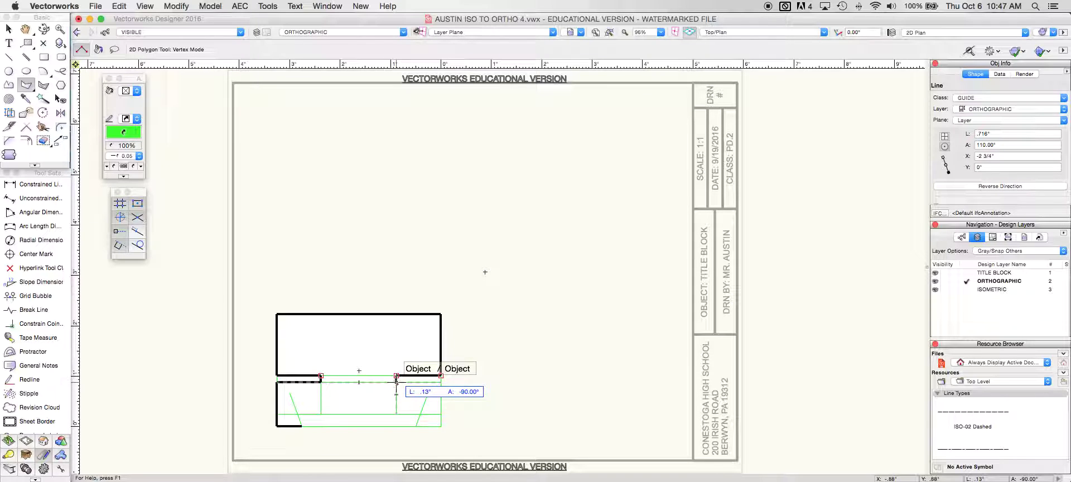
left_click(397, 382)
left_click(442, 383)
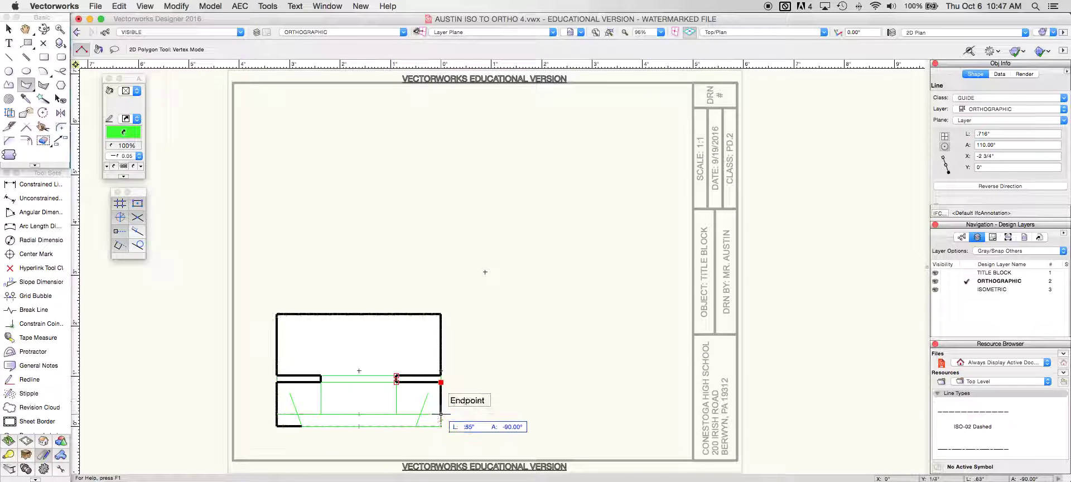
left_click(442, 425)
left_click(415, 426)
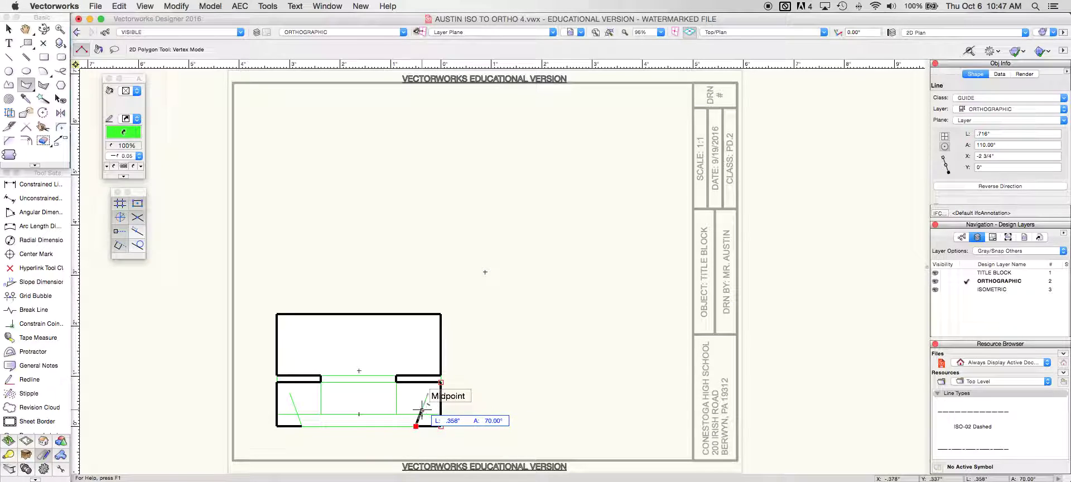
scroll(421, 413, "up", 2)
scroll(421, 413, "up", 1)
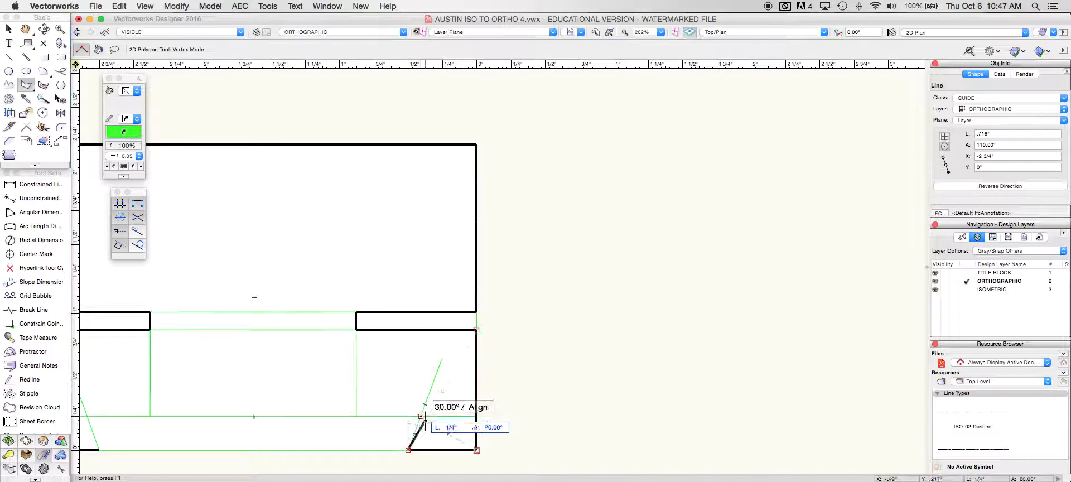
left_click(421, 415)
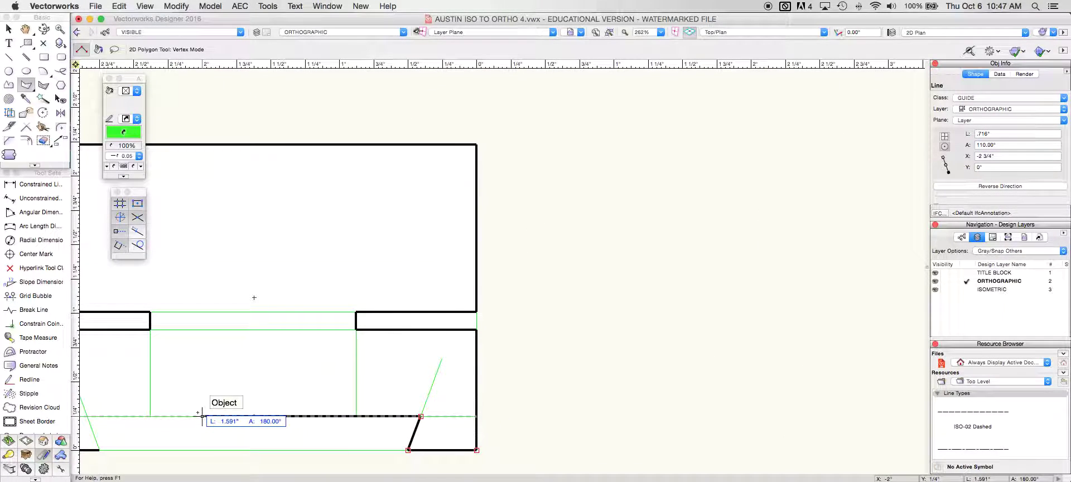
scroll(202, 415, "left", 5)
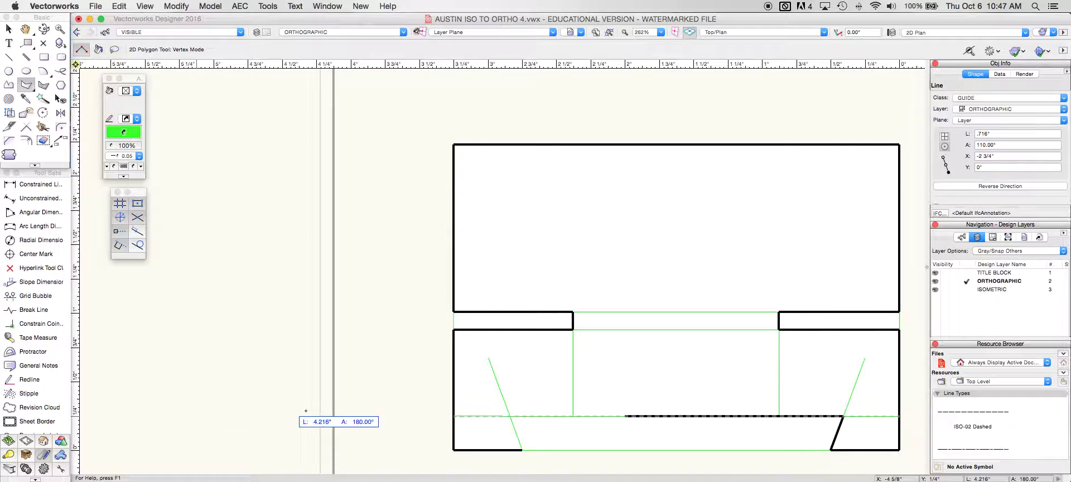
left_click(510, 416)
left_click(522, 450)
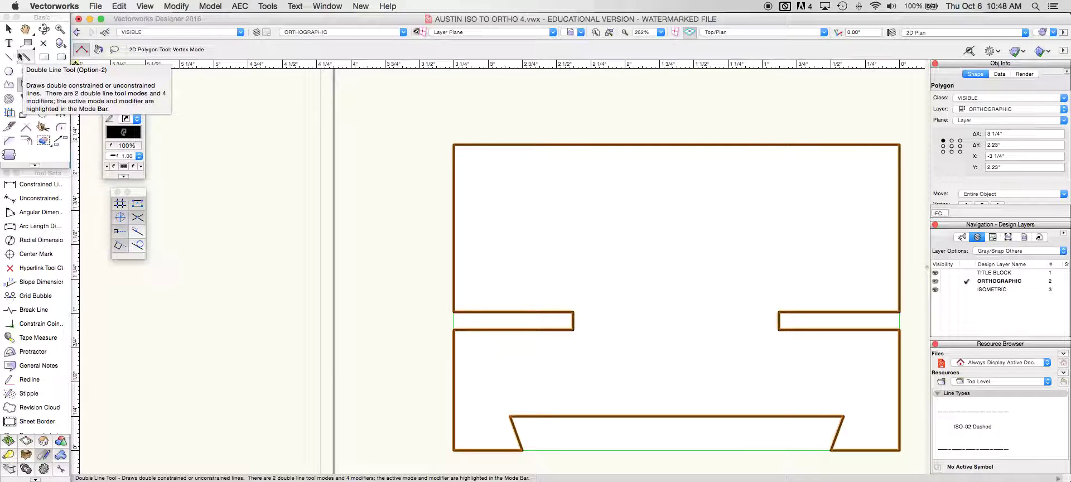
Step: Draw a 3.25" × -.75" GUIDE-class rectangle and drag it onto the front view's upper part
left_click(43, 56)
left_click(143, 32)
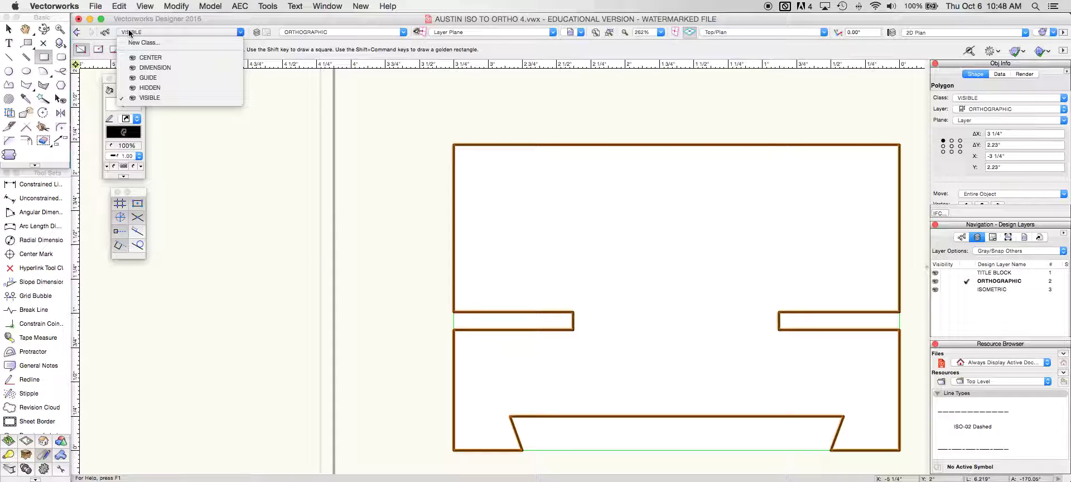
left_click(148, 77)
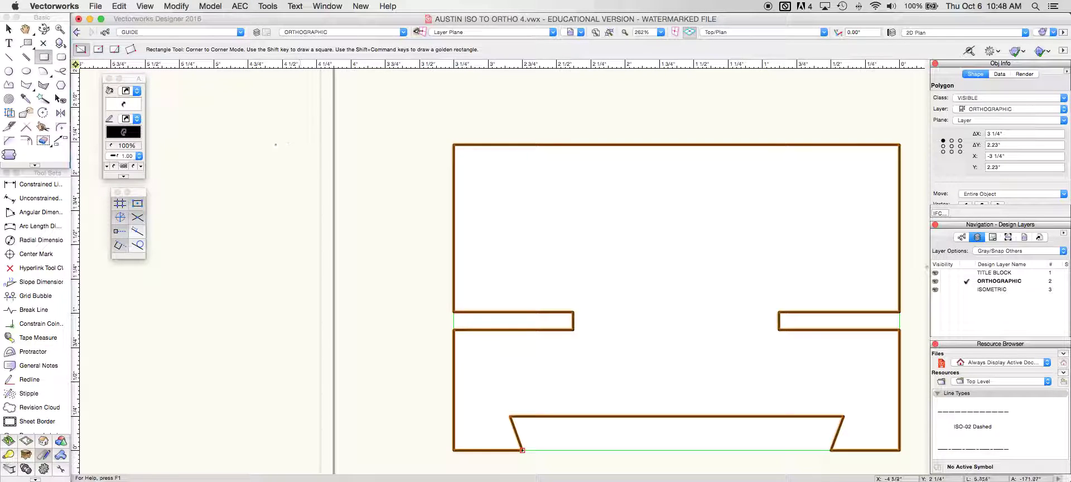
left_click(248, 124)
key("Tab")
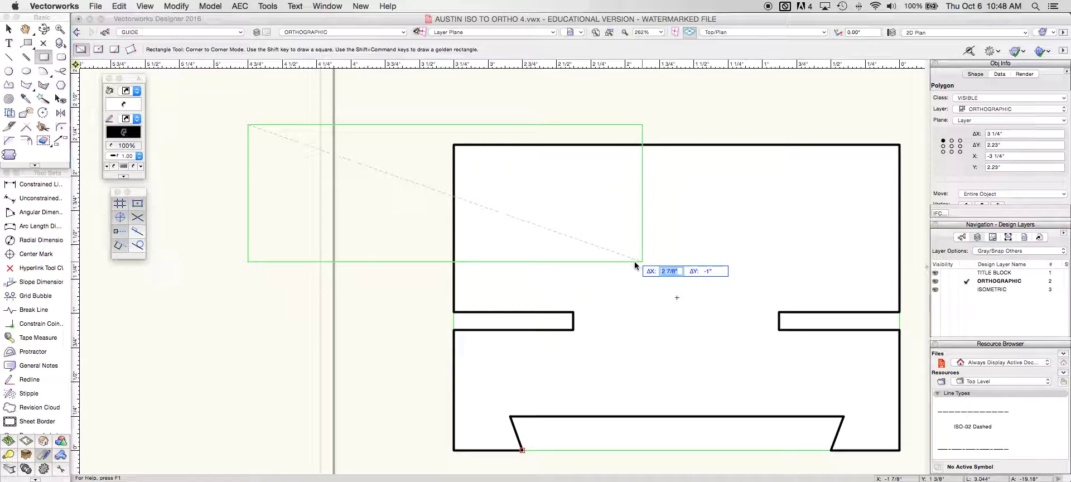
type("3.25")
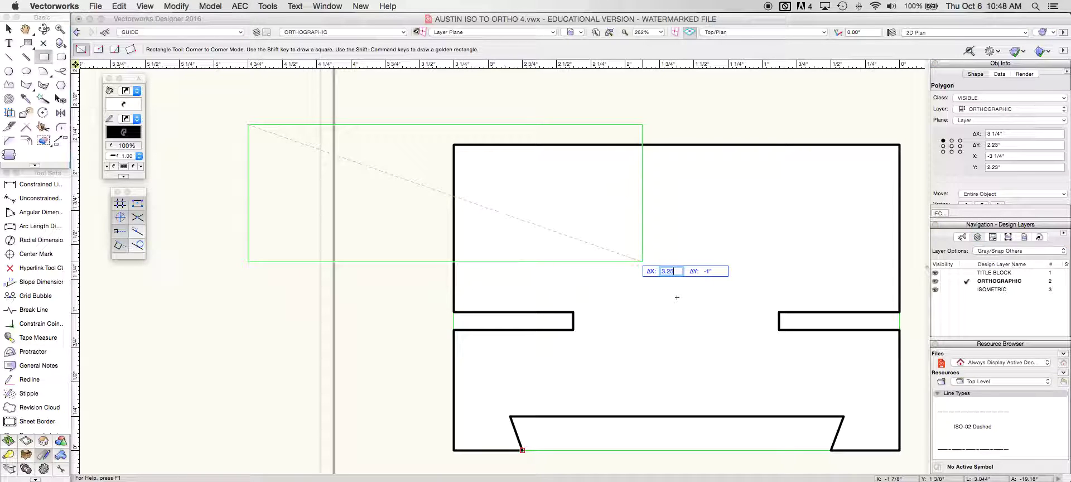
key("Tab")
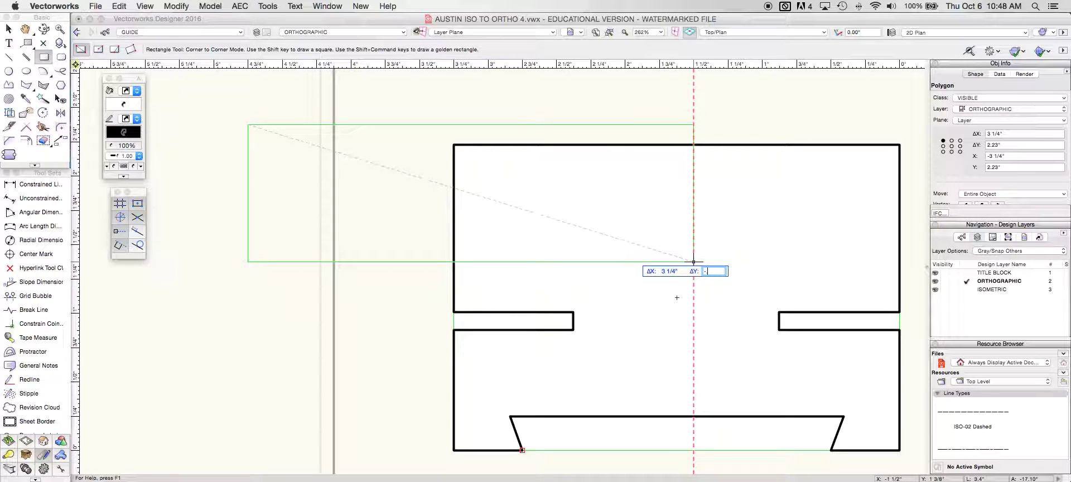
type("-.75")
key("Return")
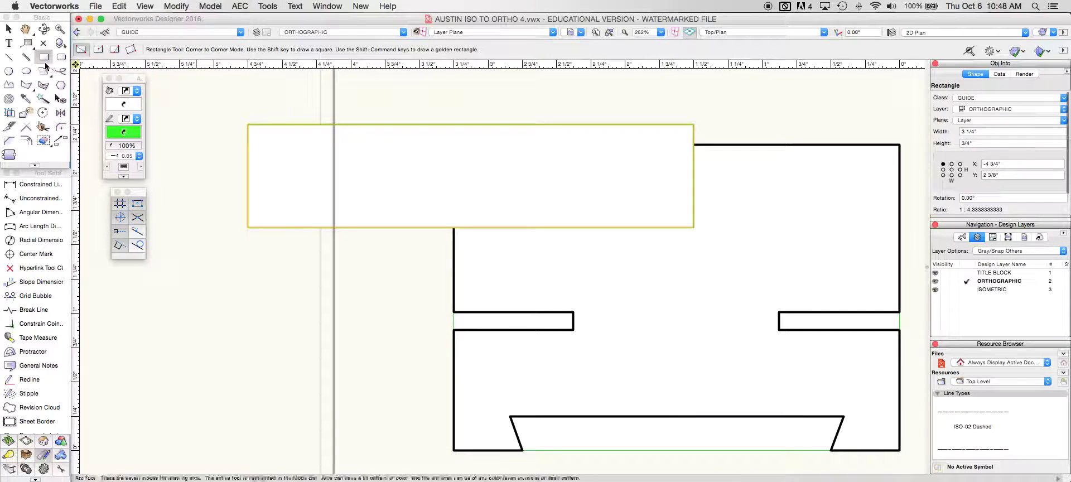
left_click(9, 29)
left_click_drag(248, 175, 453, 228)
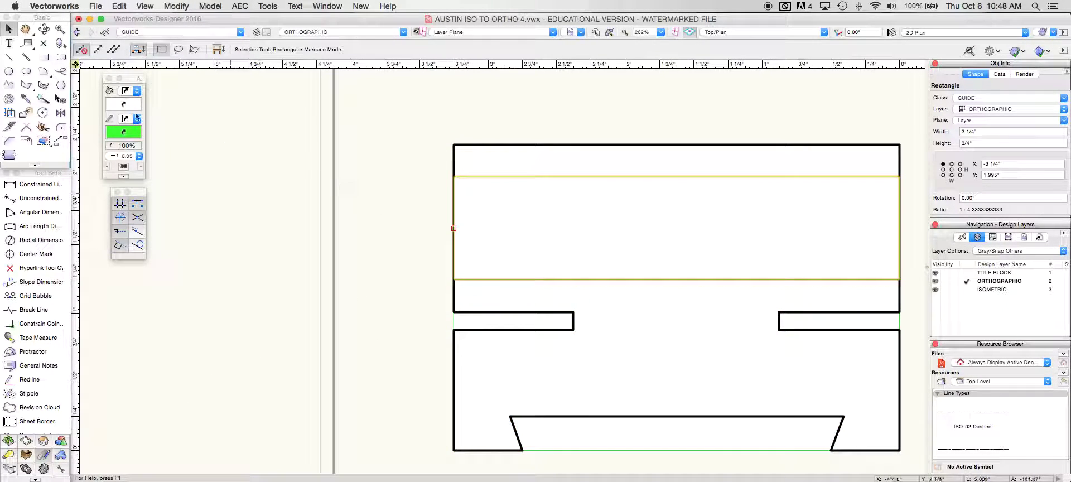
Step: Draw two 3 1/4" HIDDEN-class lines along the guide rectangle's top and bottom edges
left_click(8, 56)
left_click(141, 32)
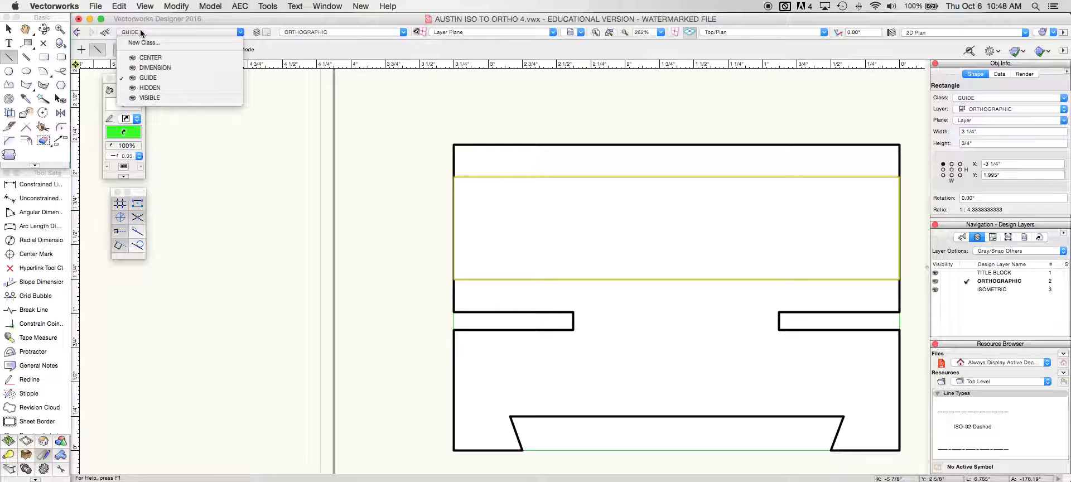
left_click(150, 88)
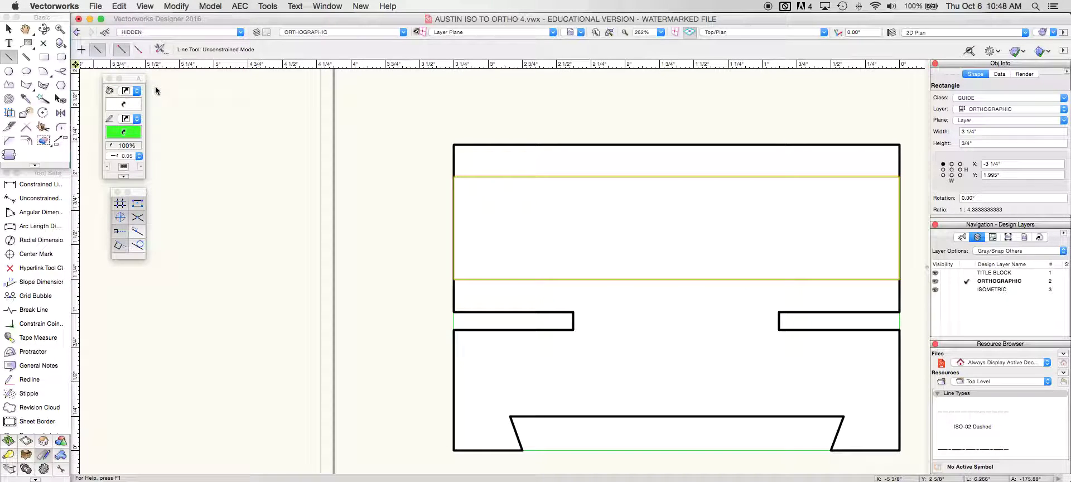
left_click(454, 177)
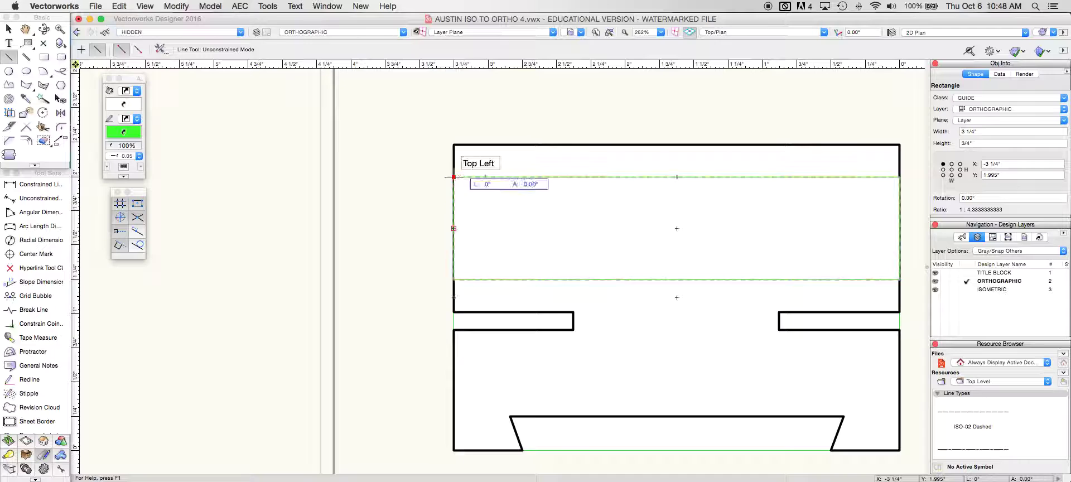
left_click(899, 177)
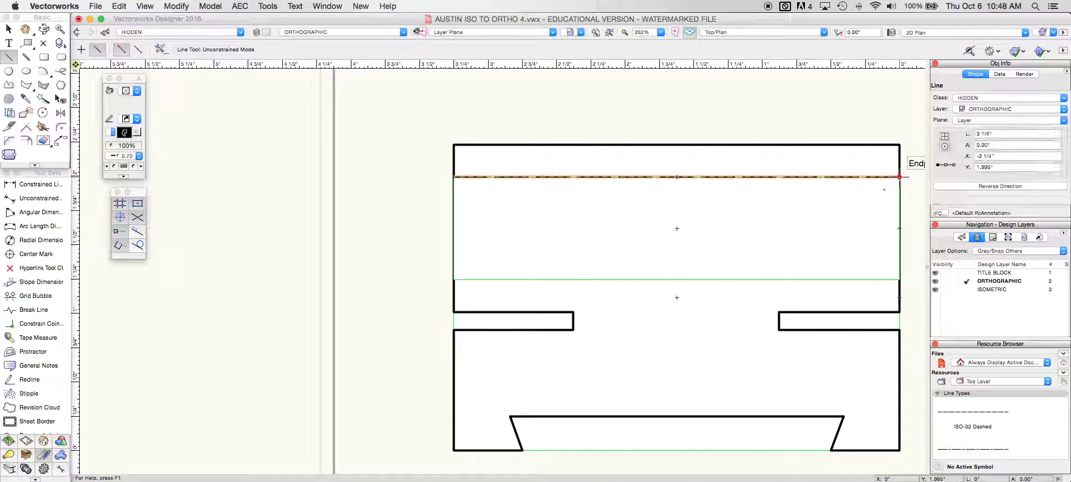
left_click(455, 280)
left_click(899, 280)
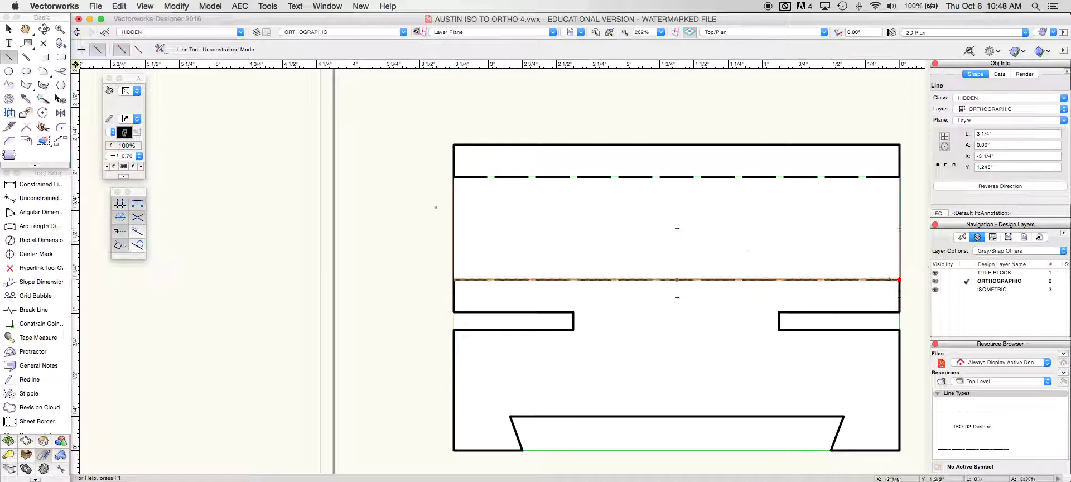
Step: Draw a CENTER-class line from the left edge midpoint to past the right side
left_click(140, 31)
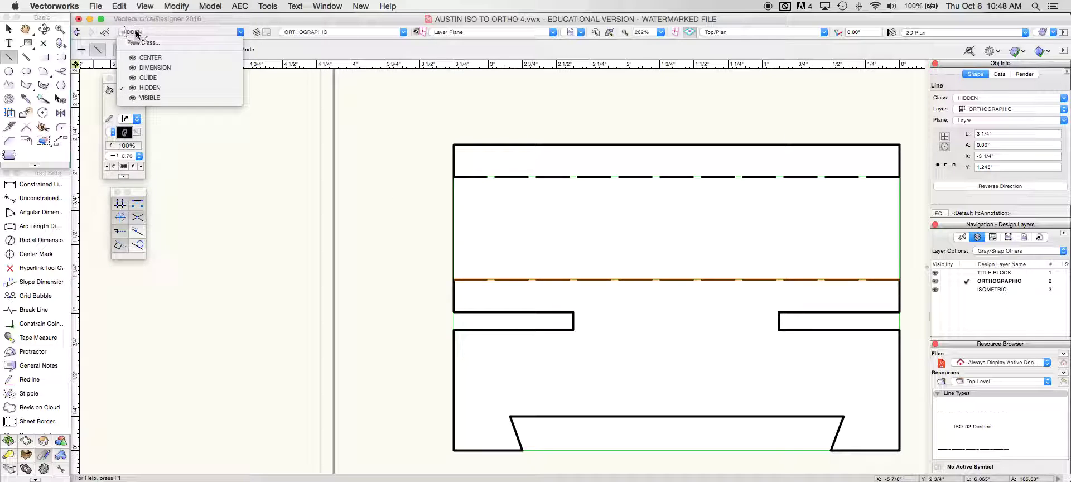
left_click(140, 62)
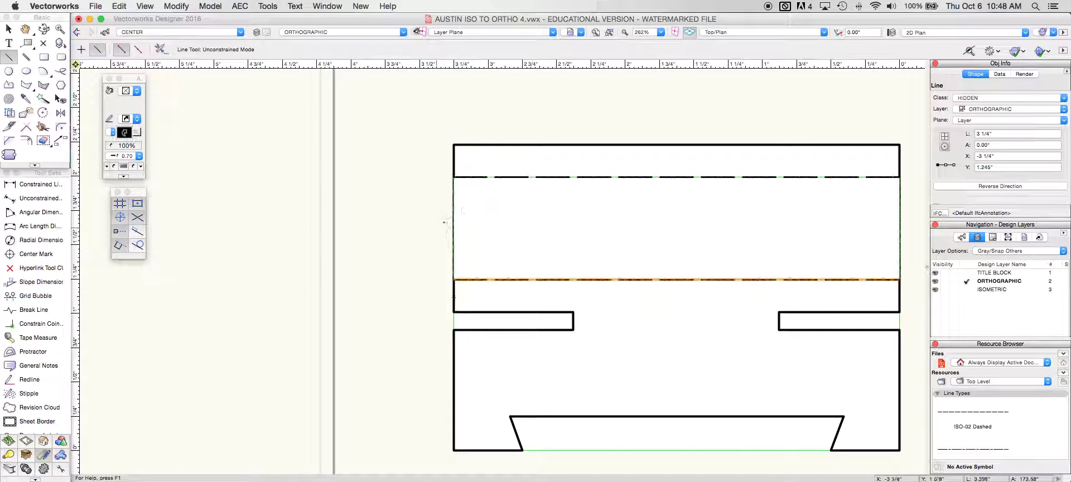
left_click(455, 228)
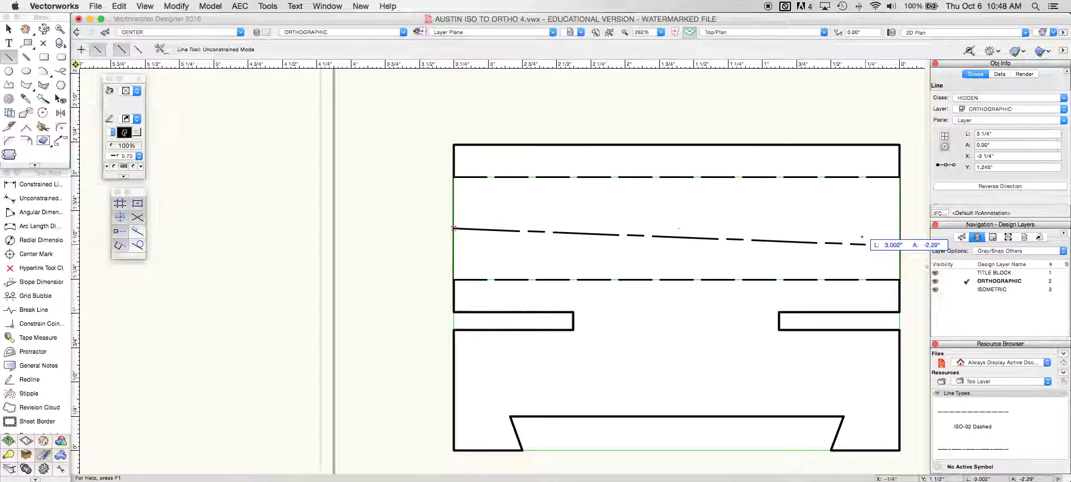
left_click(546, 227)
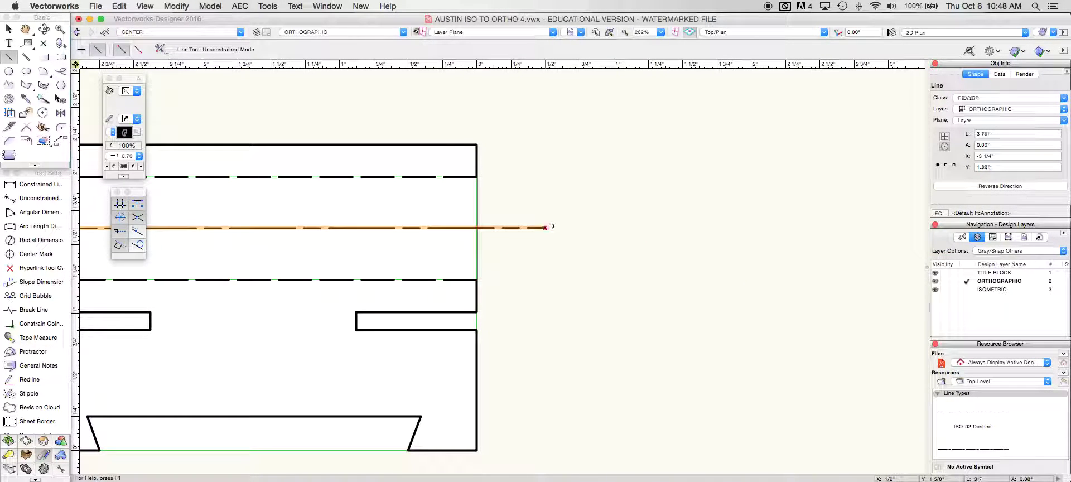
Step: Zoom out to the full sheet, shift the center line left to X -3 1/2", and remove the guide rectangle
key("x")
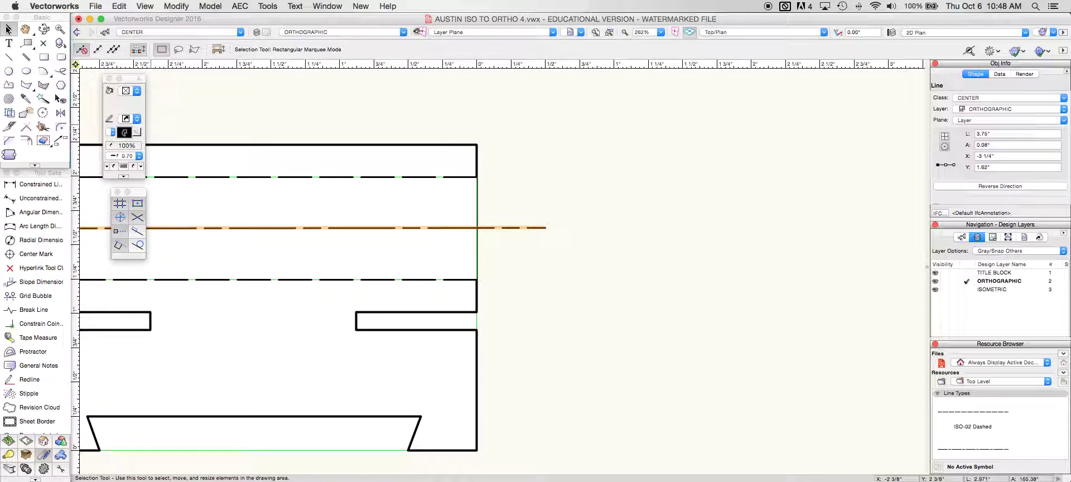
key("super+4")
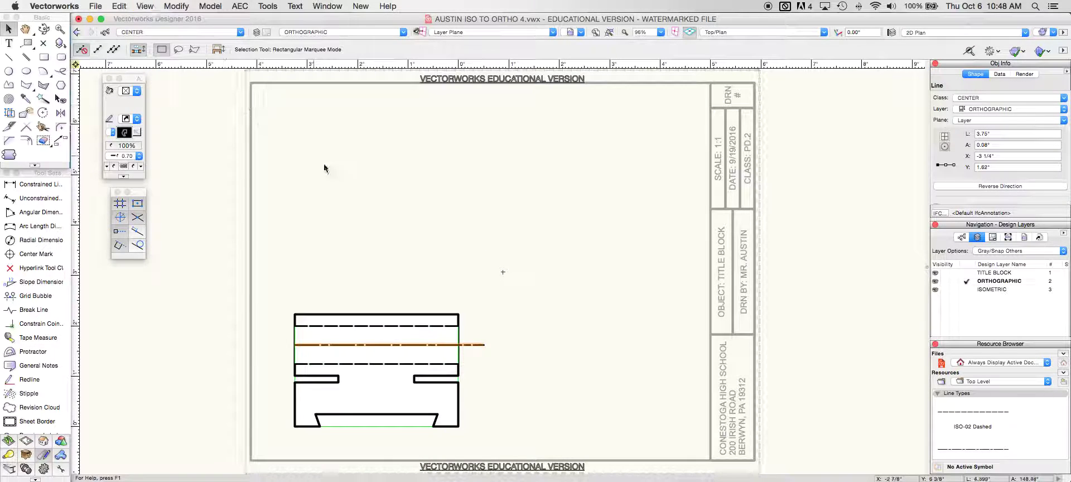
left_click_drag(389, 345, 375, 344)
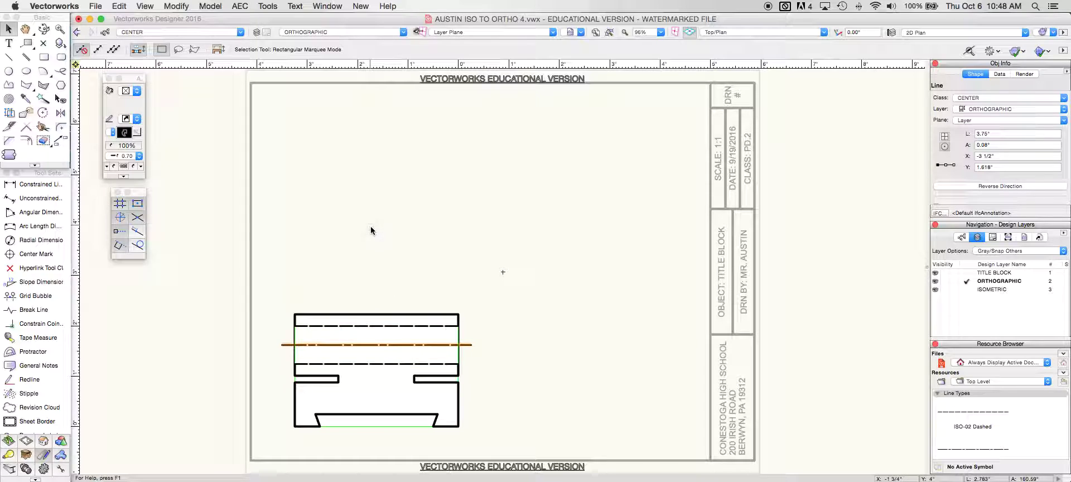
left_click(315, 357)
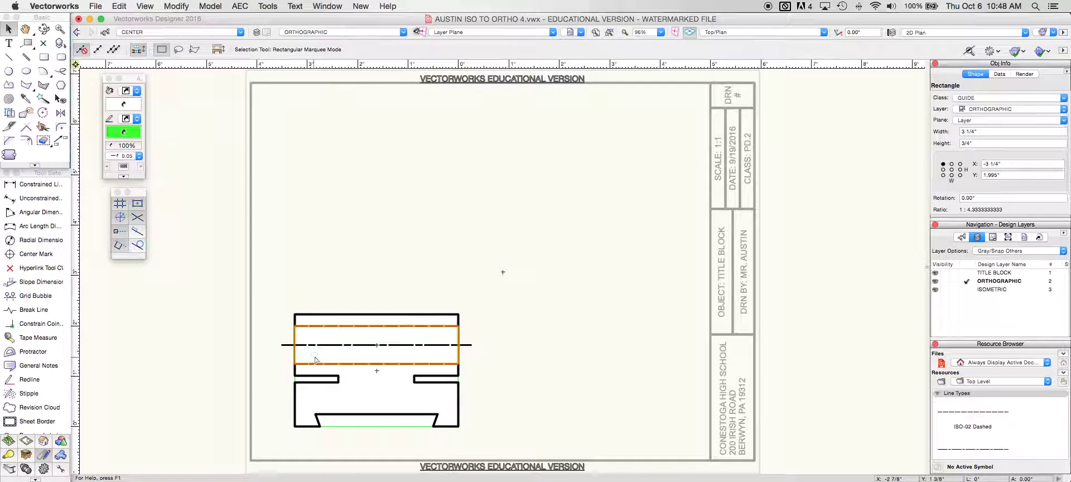
key("super+b")
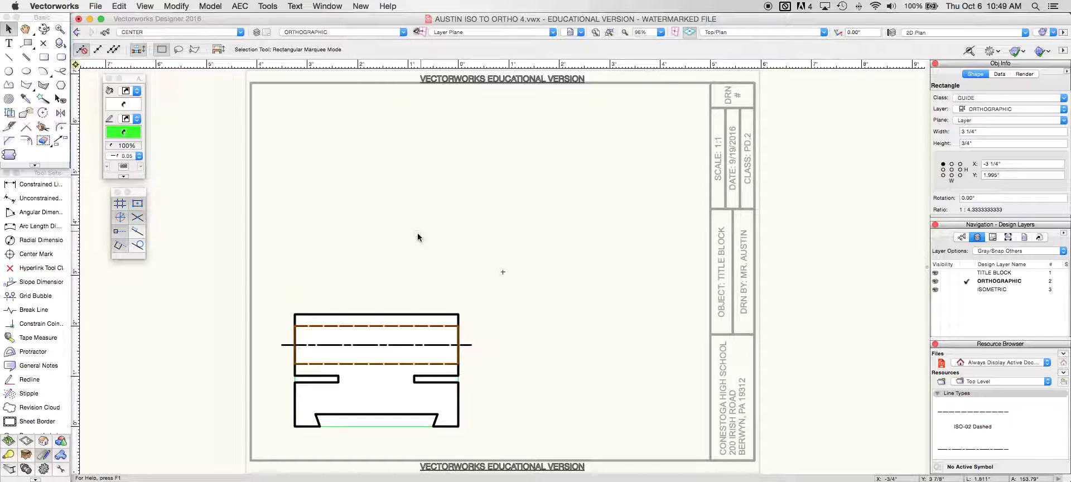
left_click(423, 231)
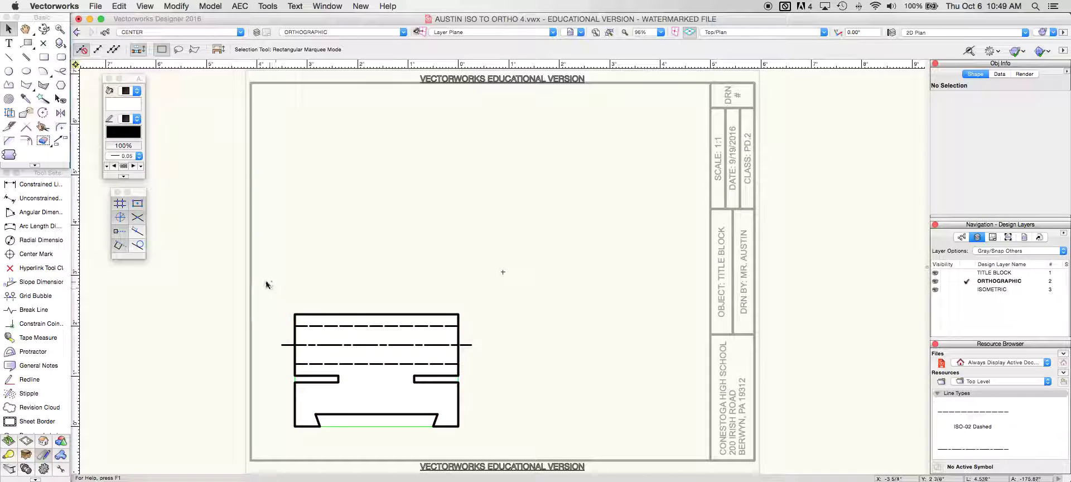
Step: Select everything, fit the finished front view to the window, then deselect
key("super+a")
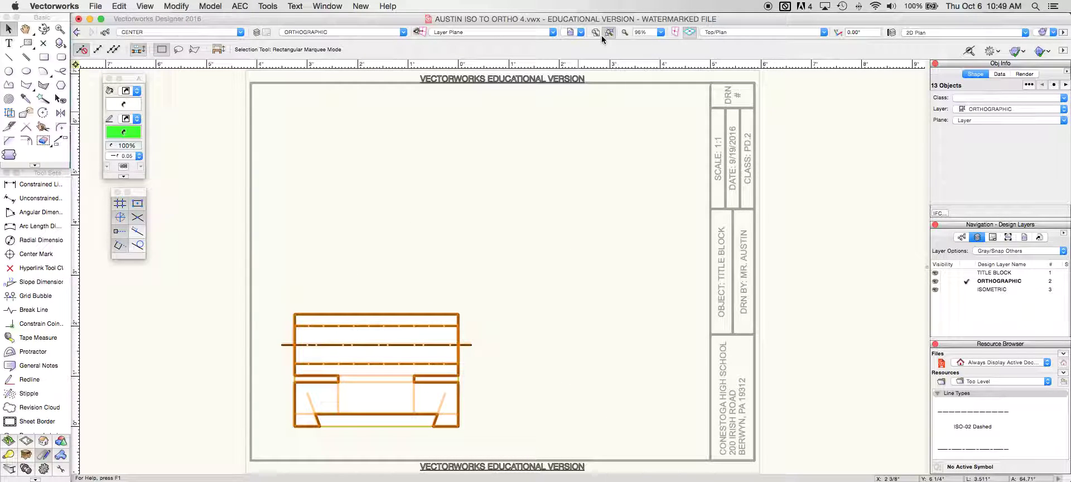
left_click(608, 32)
left_click(829, 233)
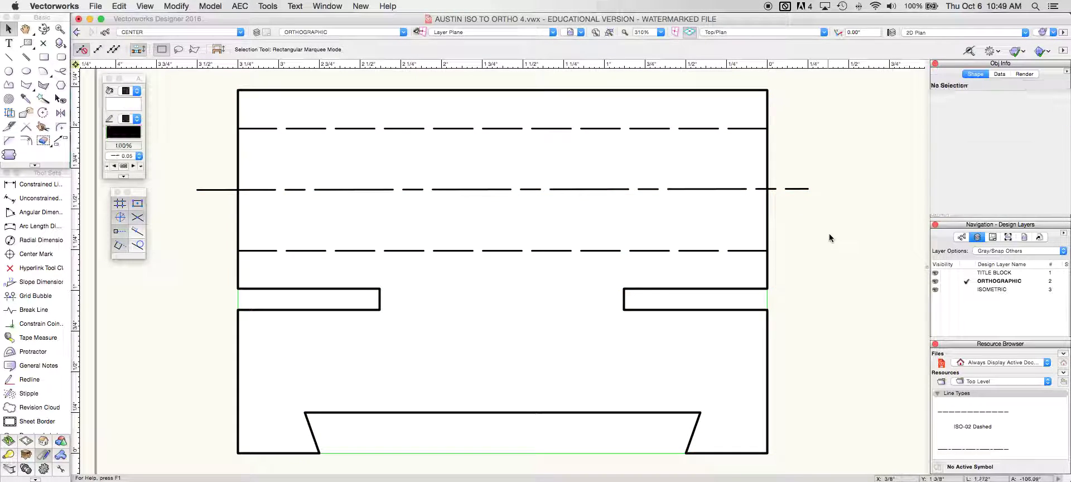